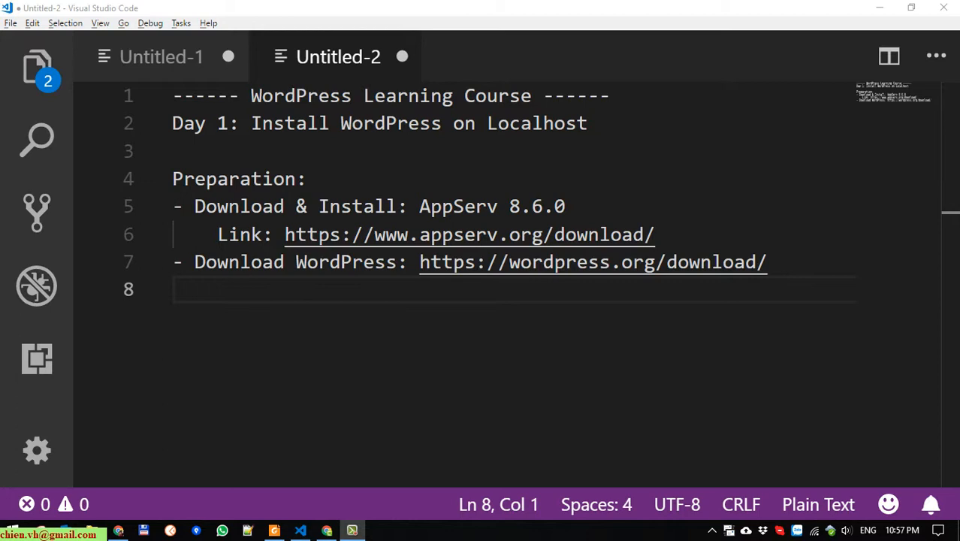
# Select the AppServ download link on line 6 of the Untitled-2 notes
pyautogui.click(666, 222)
pyautogui.moveTo(667, 228); pyautogui.dragTo(284, 235)
pyautogui.hotkey('ctrl', 'c')
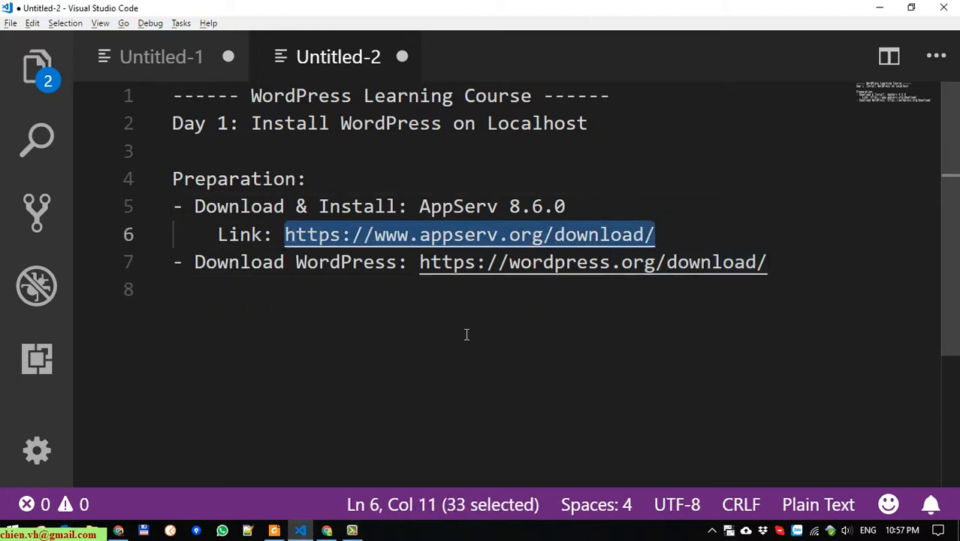
# Paste the AppServ link into a new Chrome tab and load the AppServ download page
pyautogui.click(329, 530)
pyautogui.click(212, 33)
pyautogui.hotkey('ctrl', 'v')
pyautogui.press('Return')
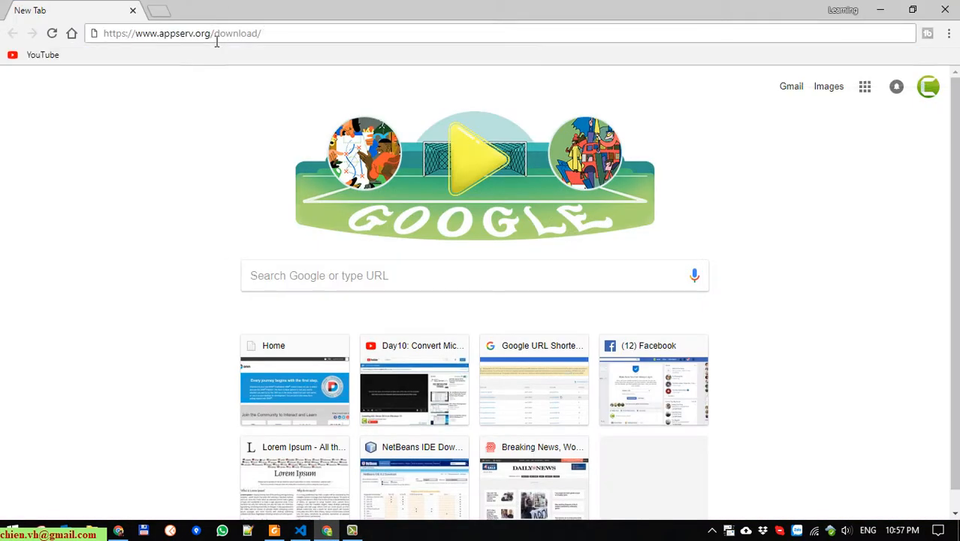
# Copy the WordPress link from line 7 and load it in another browser tab
pyautogui.hotkey('alt', 'Tab')
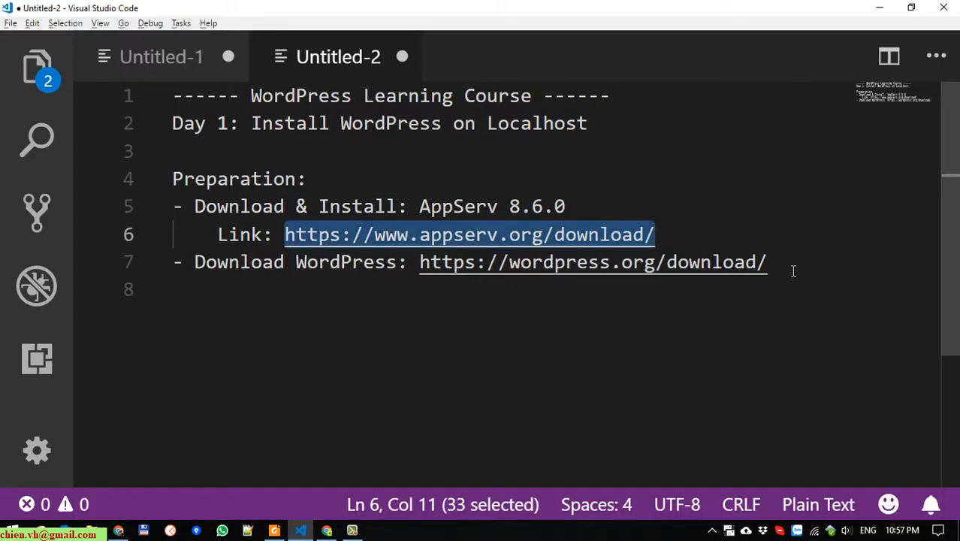
pyautogui.moveTo(793, 271); pyautogui.dragTo(419, 262)
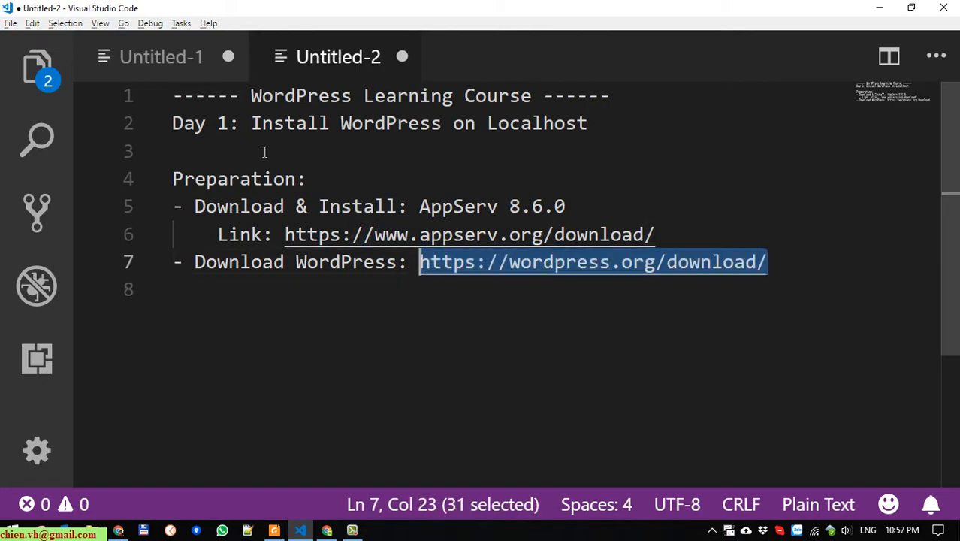
pyautogui.hotkey('ctrl', 'c')
pyautogui.hotkey('alt', 'Tab')
pyautogui.click(164, 12)
pyautogui.hotkey('ctrl', 'v')
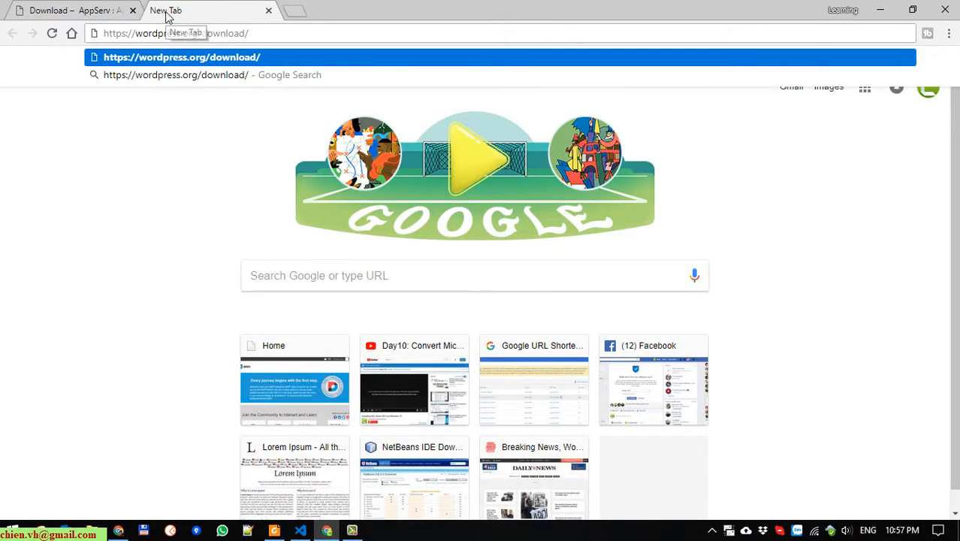
pyautogui.press('Return')
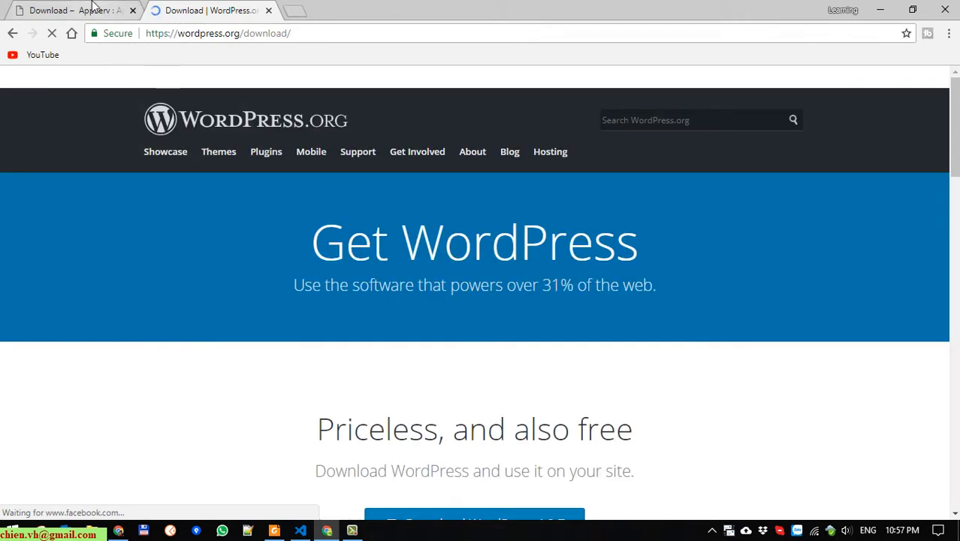
# Return to the AppServ tab and scroll through the AppServ 8.6.0 download listing
pyautogui.click(94, 8)
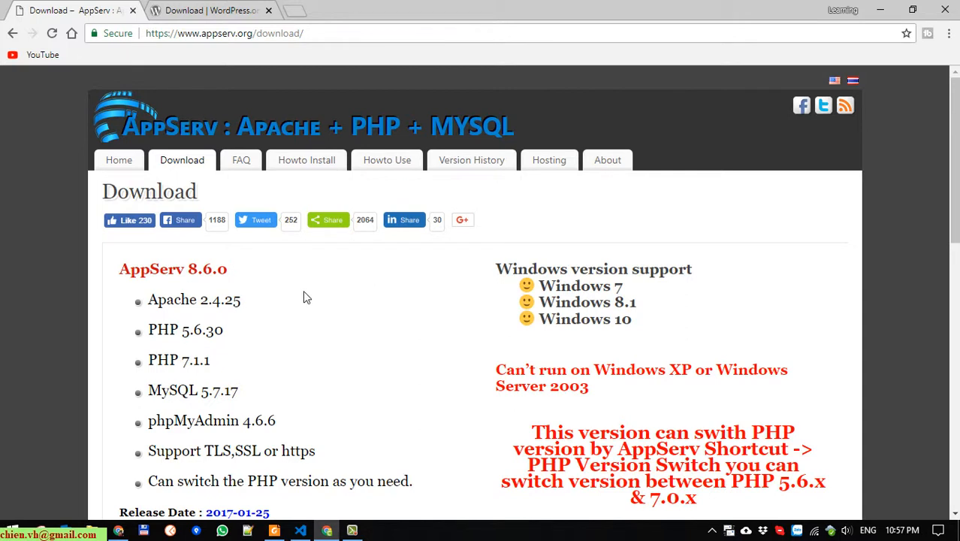
pyautogui.scroll(-1, 315, 291)
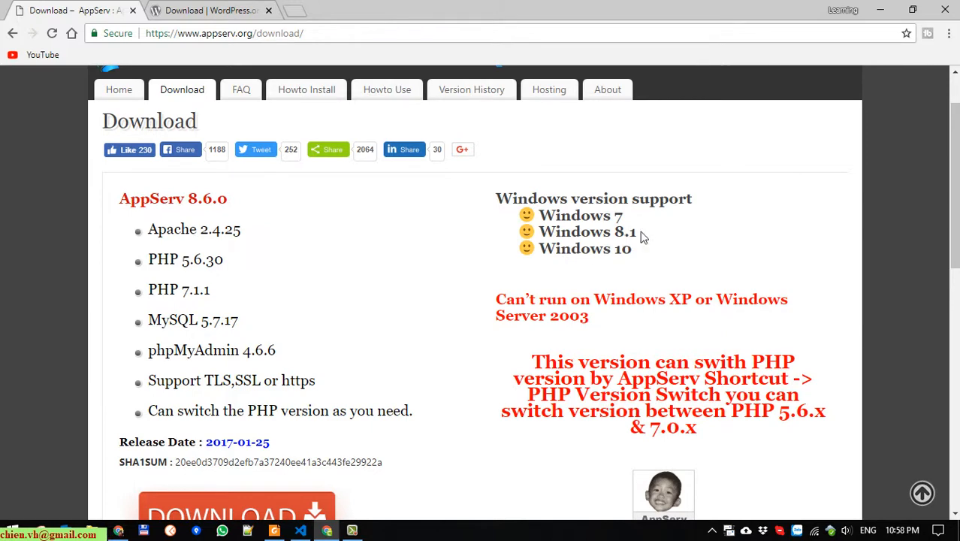
pyautogui.scroll(-1, 635, 255)
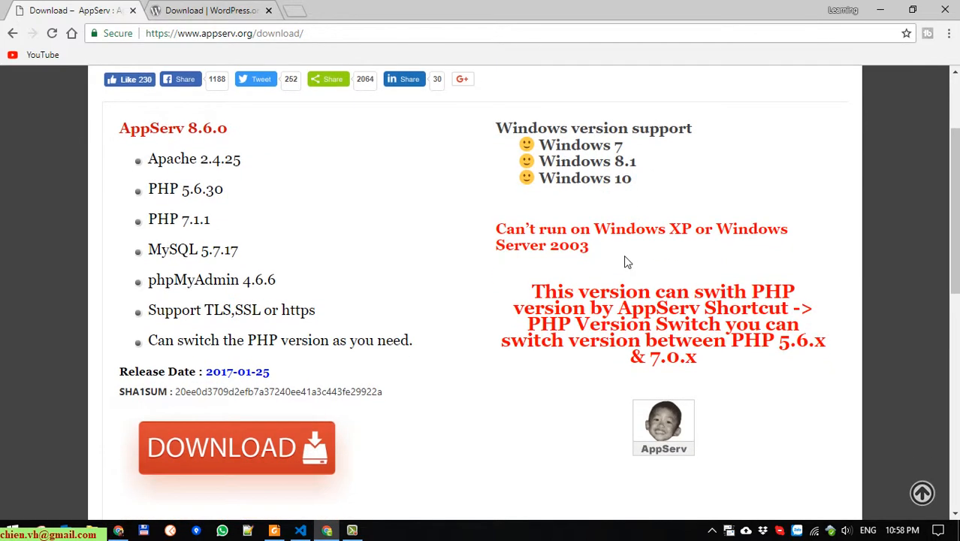
pyautogui.scroll(-1, 627, 262)
pyautogui.scroll(-1, 631, 262)
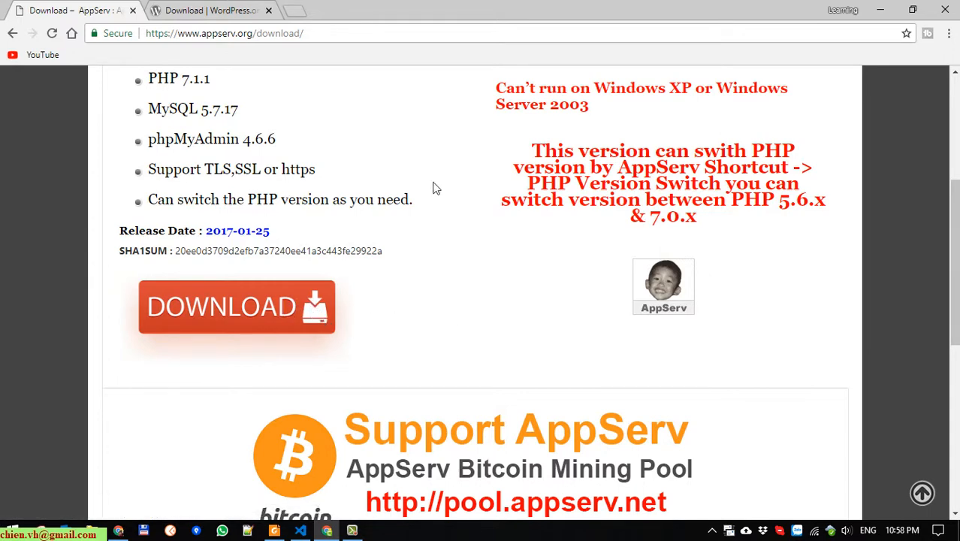
pyautogui.scroll(2, 553, 261)
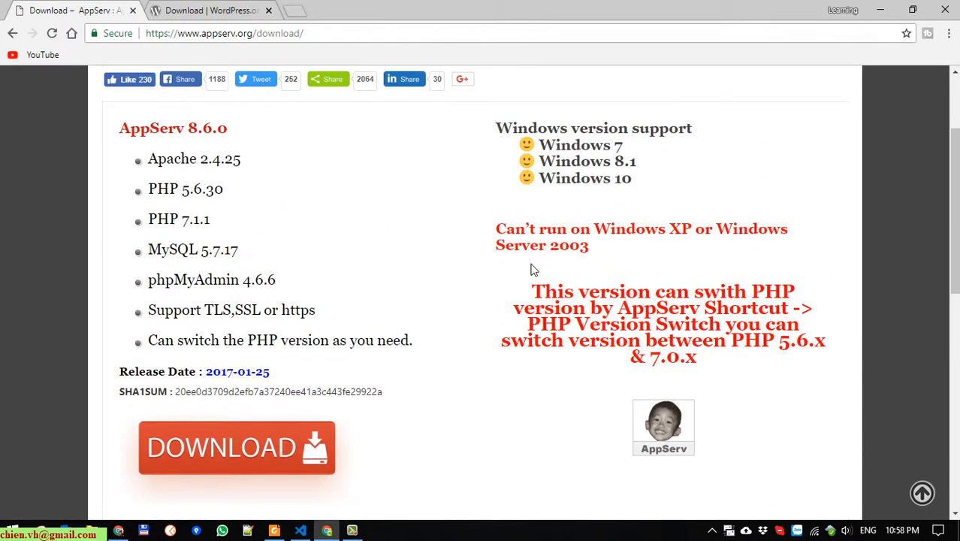
# Switch to the WordPress.org download tab and scroll to the Download WordPress 4.9.7 button
pyautogui.click(223, 7)
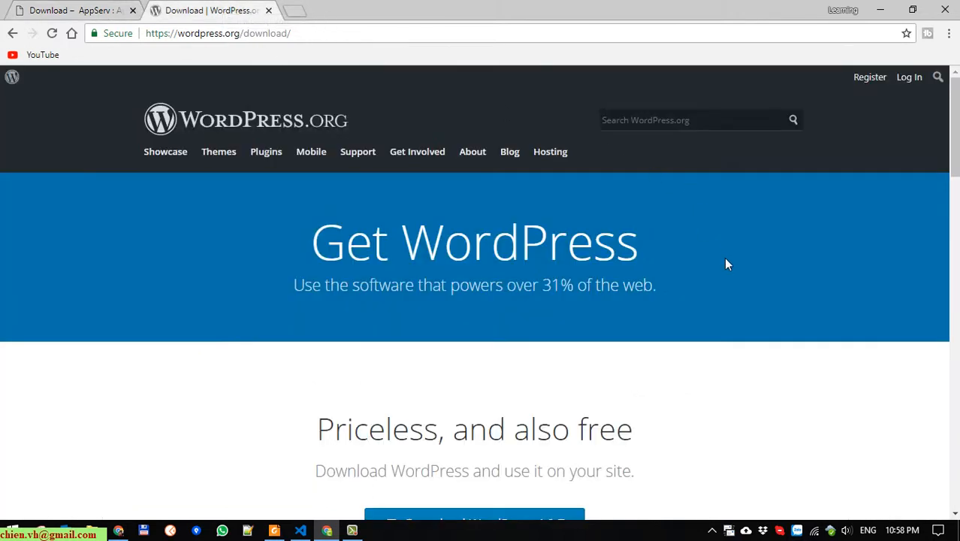
pyautogui.scroll(-2, 757, 273)
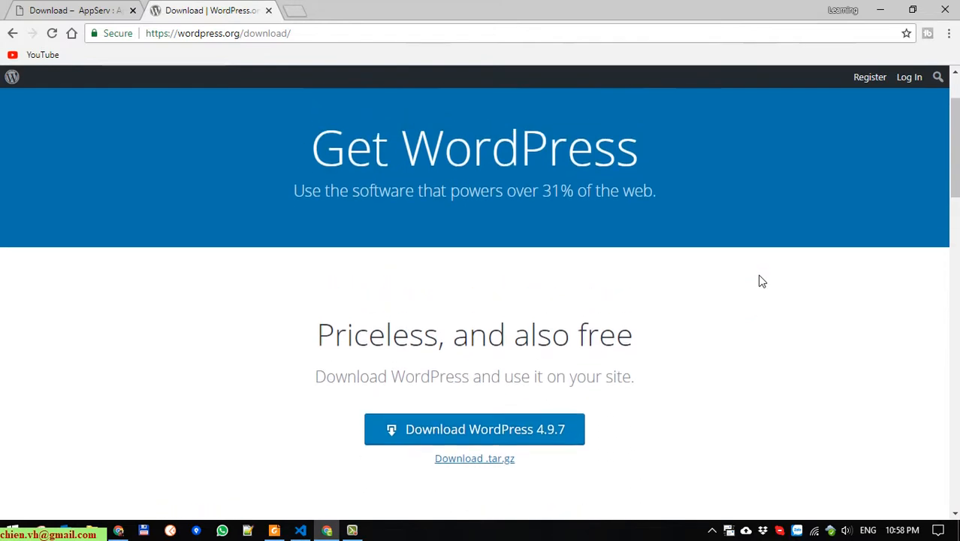
pyautogui.scroll(2, 756, 275)
pyautogui.moveTo(243, 35); pyautogui.dragTo(437, 38)
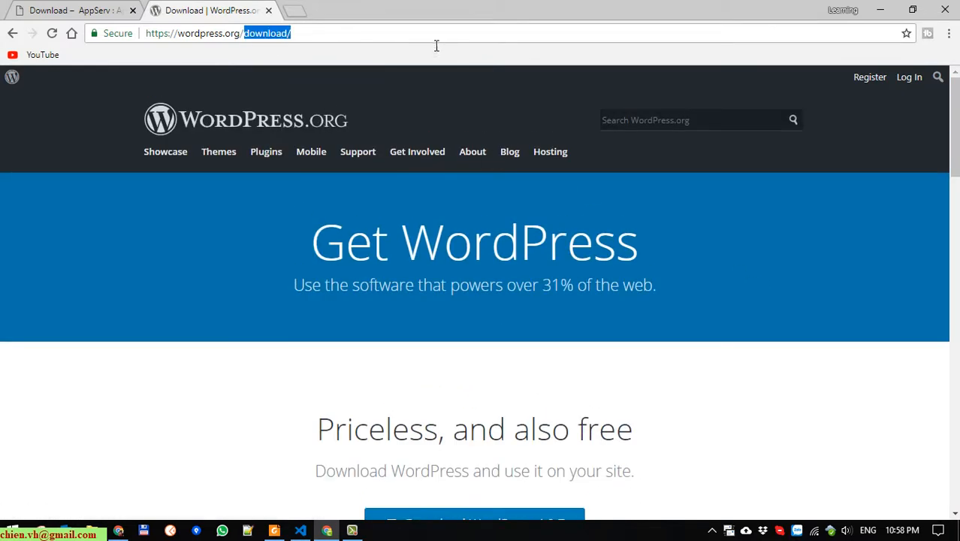
pyautogui.click(718, 323)
pyautogui.scroll(-2, 718, 323)
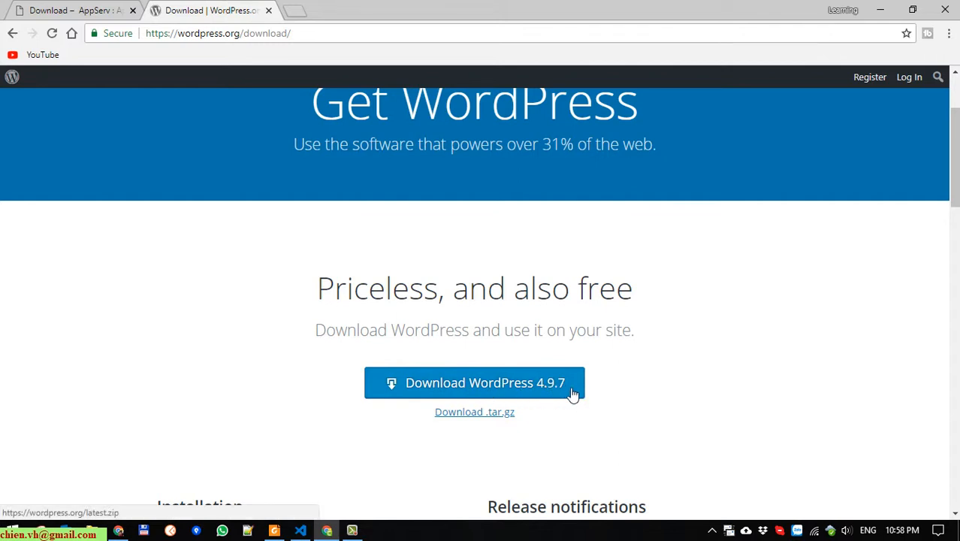
pyautogui.scroll(-3, 631, 385)
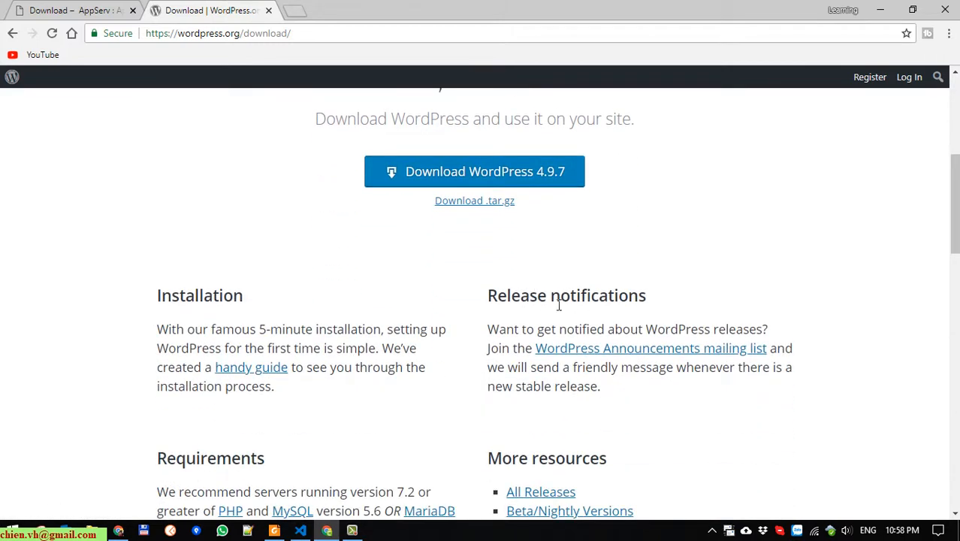
pyautogui.scroll(2, 563, 304)
pyautogui.scroll(1, 571, 308)
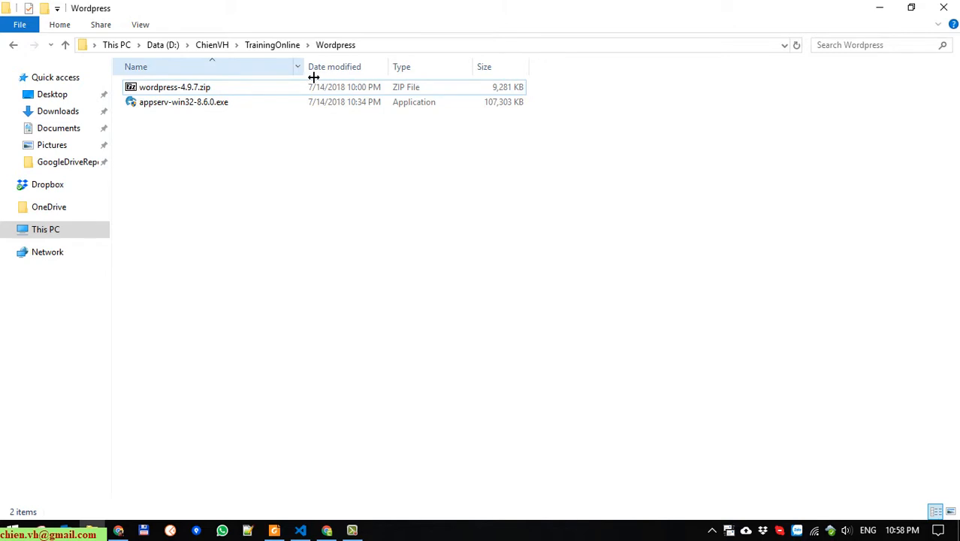
# Run appserv-win32-8.6.0.exe from the Wordpress folder in File Explorer
pyautogui.click(184, 105)
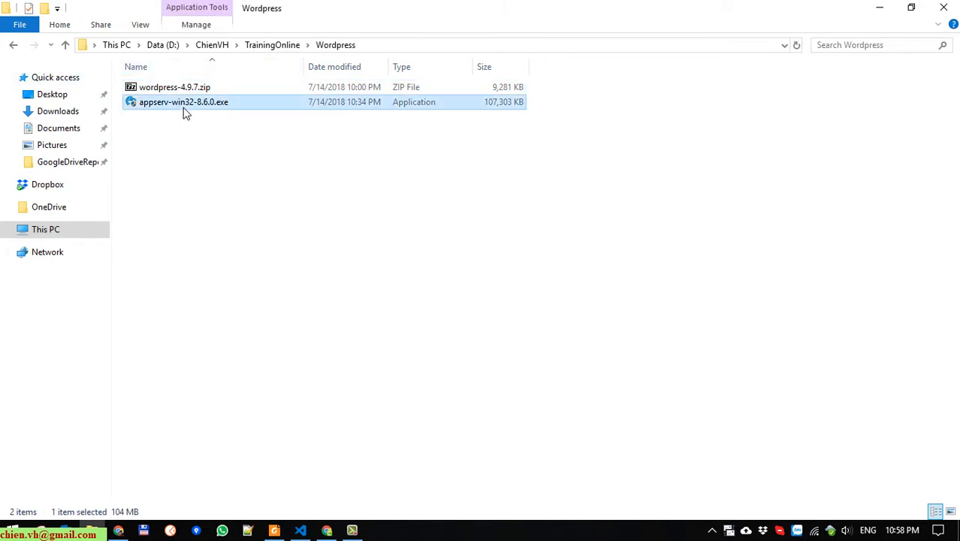
pyautogui.click(209, 130)
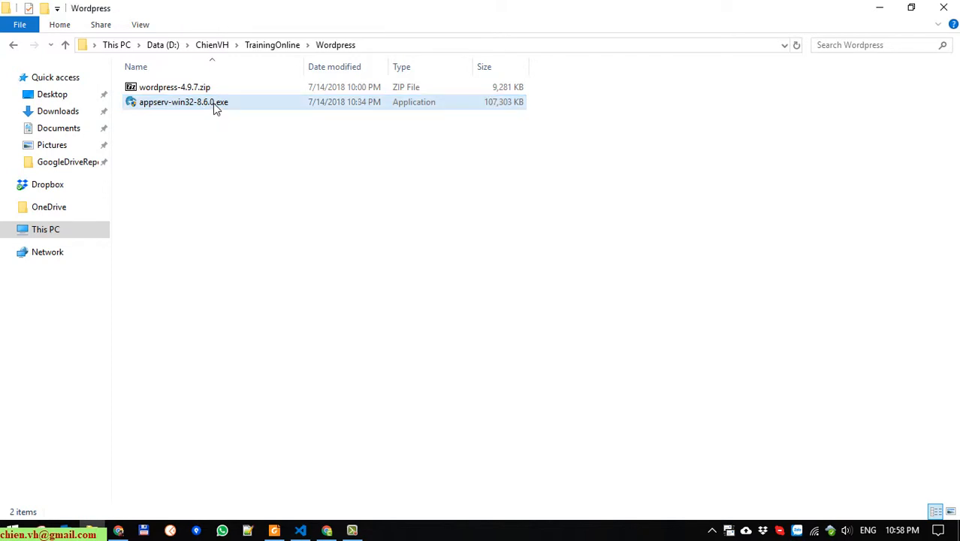
pyautogui.doubleClick(214, 107)
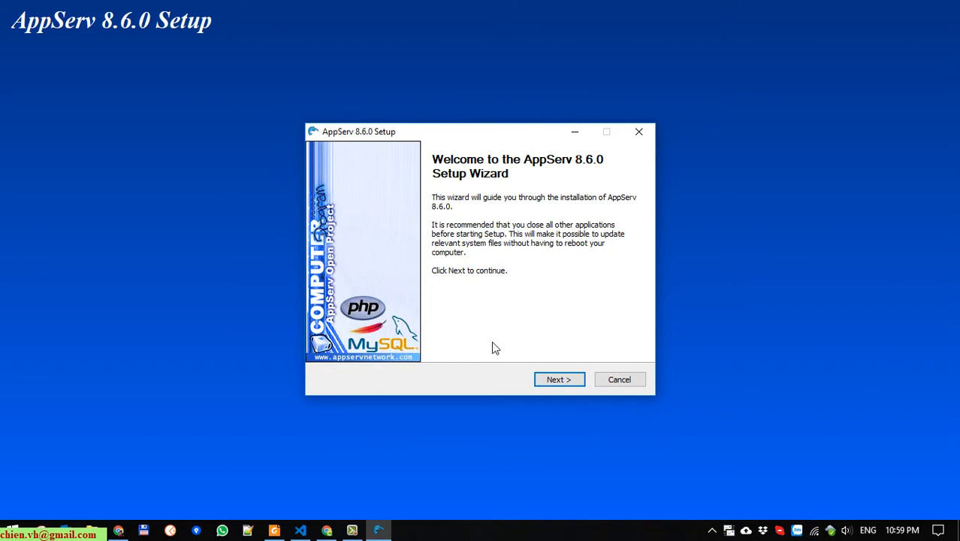
# Get past the welcome and license pages and copy the default destination path
pyautogui.click(573, 381)
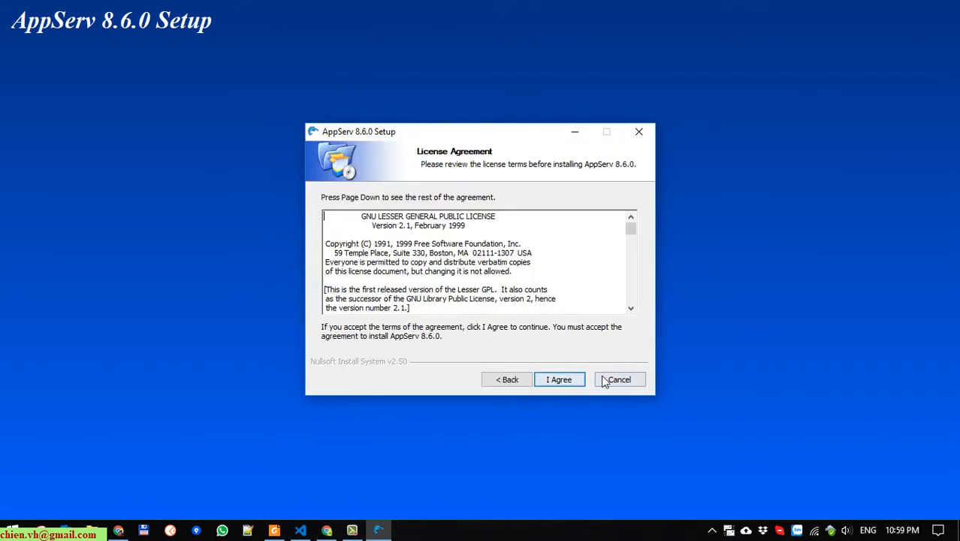
pyautogui.click(560, 380)
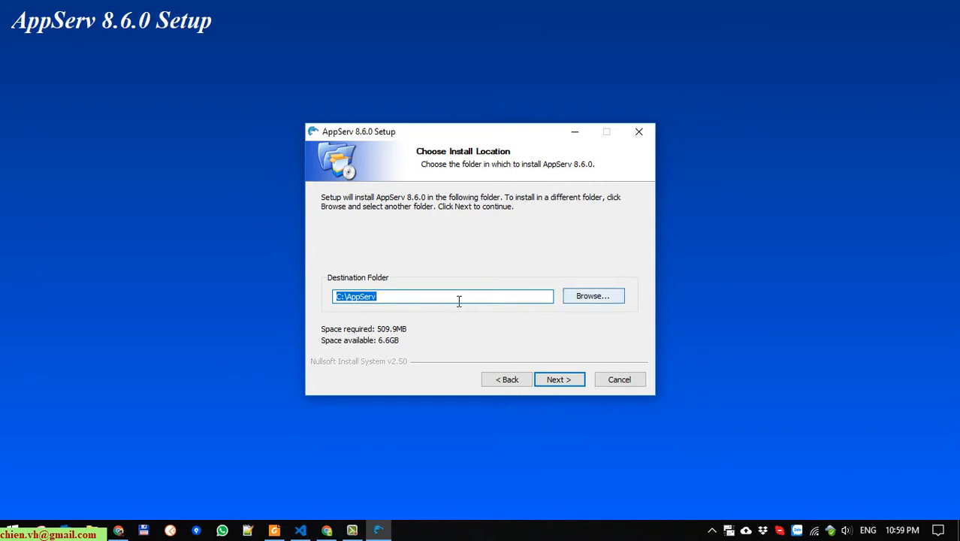
pyautogui.rightClick(364, 304)
pyautogui.click(391, 342)
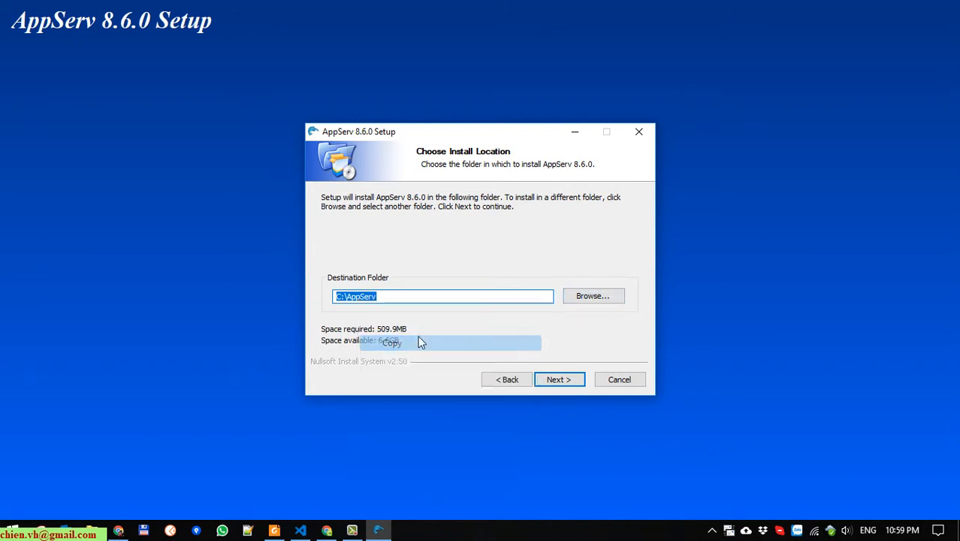
# Browse to the TrainingOnline\Wordpress folder on the Data (D:) drive
pyautogui.click(608, 297)
pyautogui.scroll(-2, 568, 253)
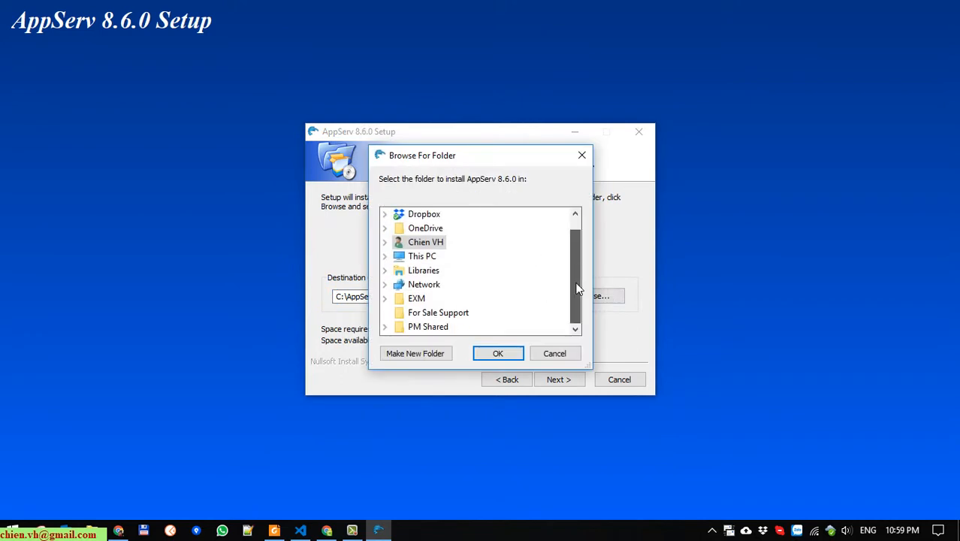
pyautogui.click(391, 257)
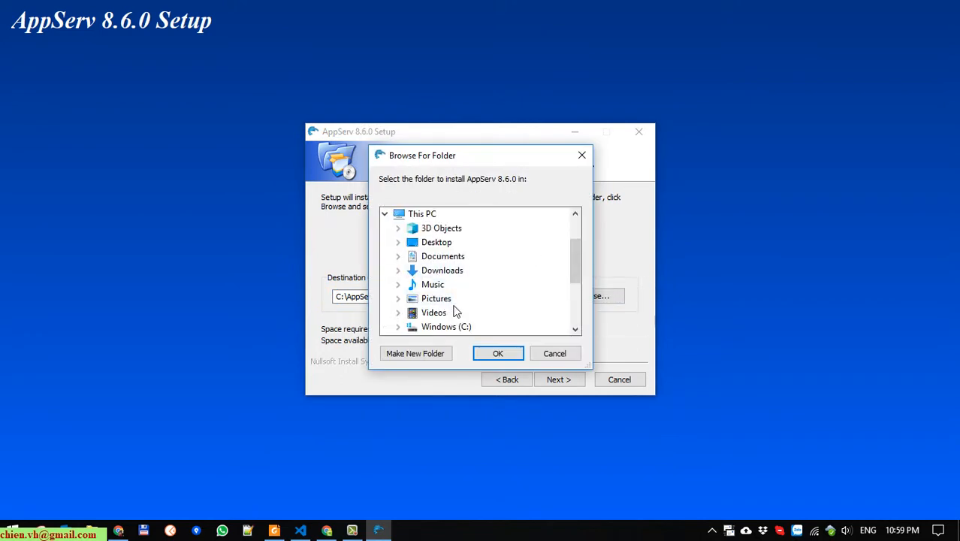
pyautogui.scroll(-1, 449, 315)
pyautogui.click(399, 299)
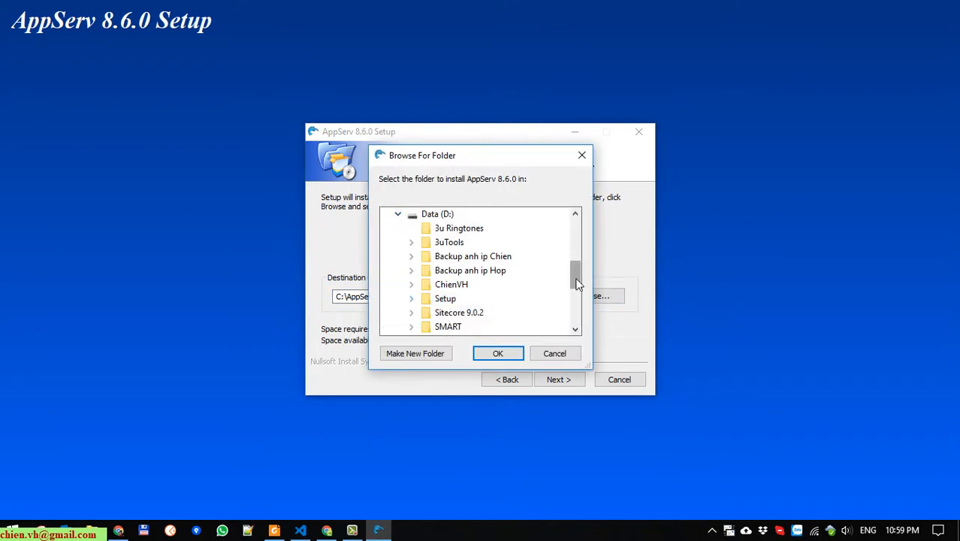
pyautogui.moveTo(575, 279)
pyautogui.mouseDown()
pyautogui.moveTo(579, 293)
pyautogui.moveTo(574, 279)
pyautogui.mouseUp()
pyautogui.click(411, 258)
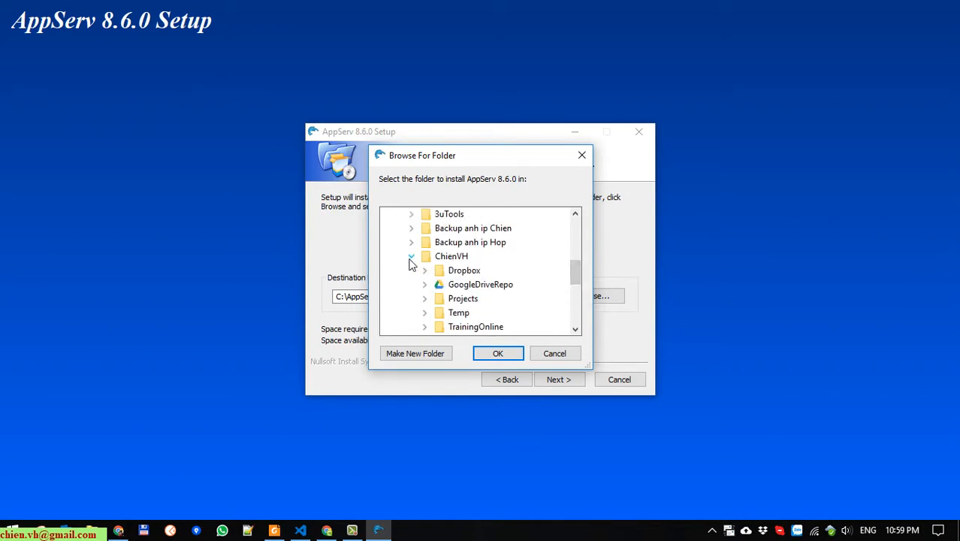
pyautogui.moveTo(570, 278); pyautogui.dragTo(574, 287)
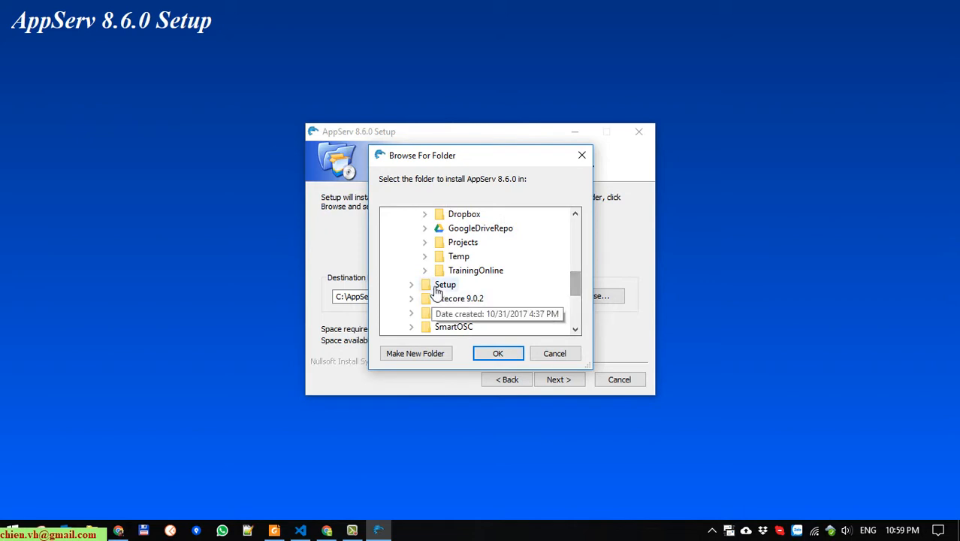
pyautogui.click(426, 271)
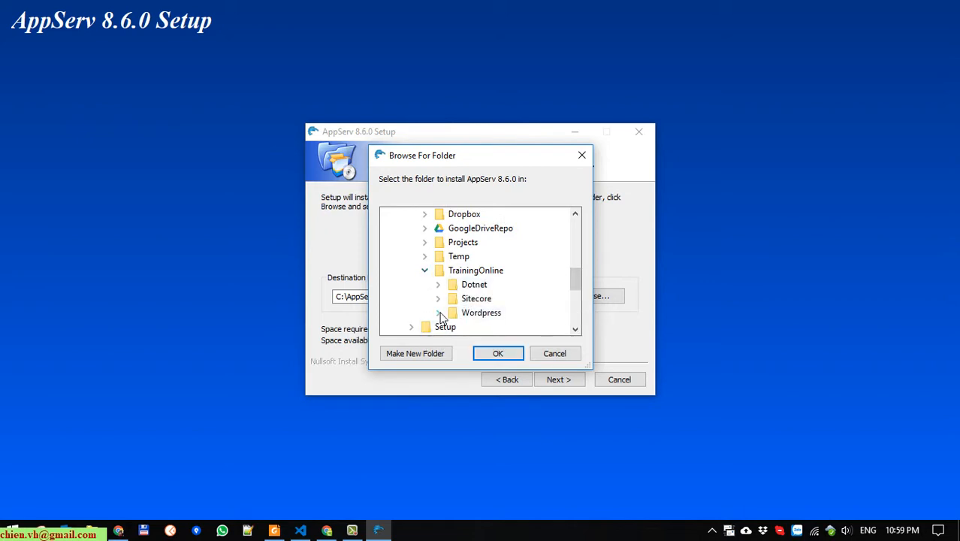
pyautogui.click(484, 314)
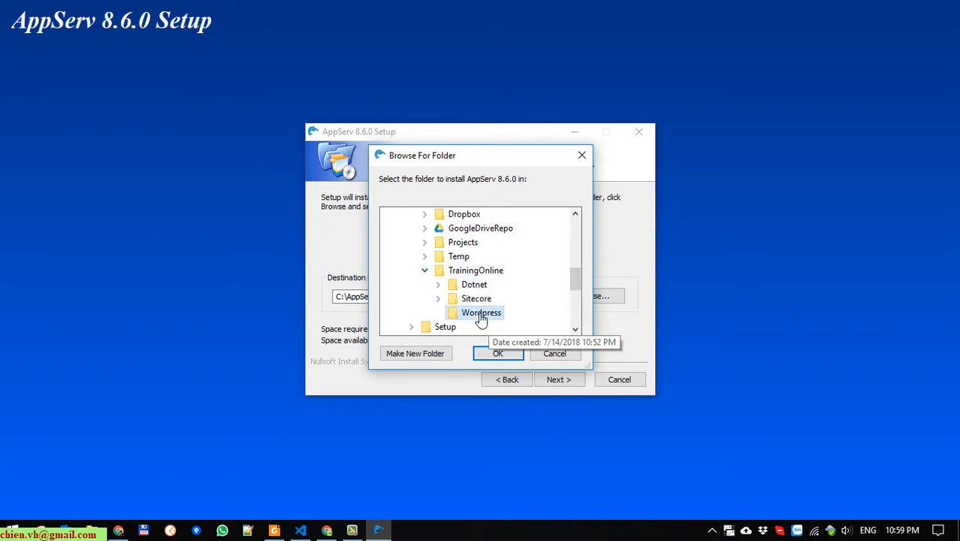
# Create a new AppServ folder inside Wordpress and confirm it as the install destination
pyautogui.click(415, 355)
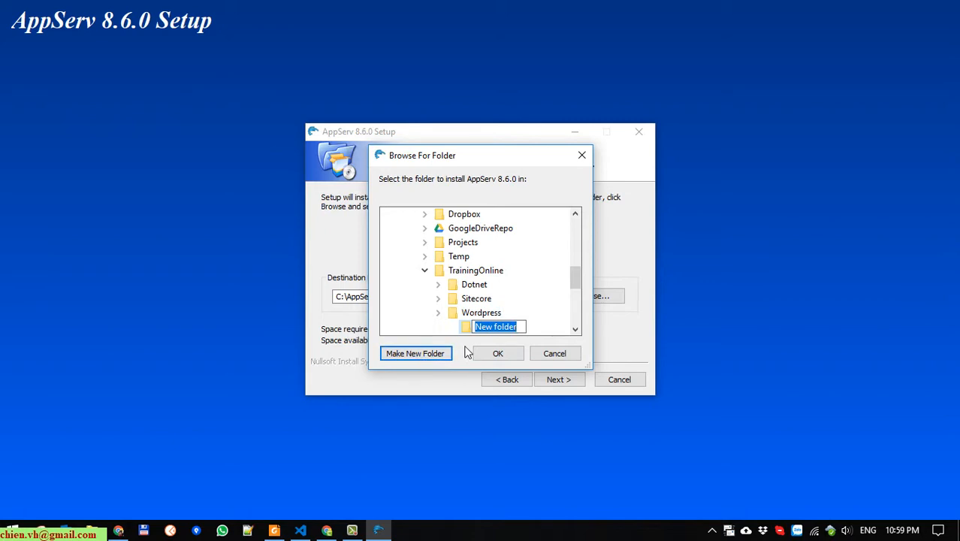
pyautogui.write('C:\\AppServ')
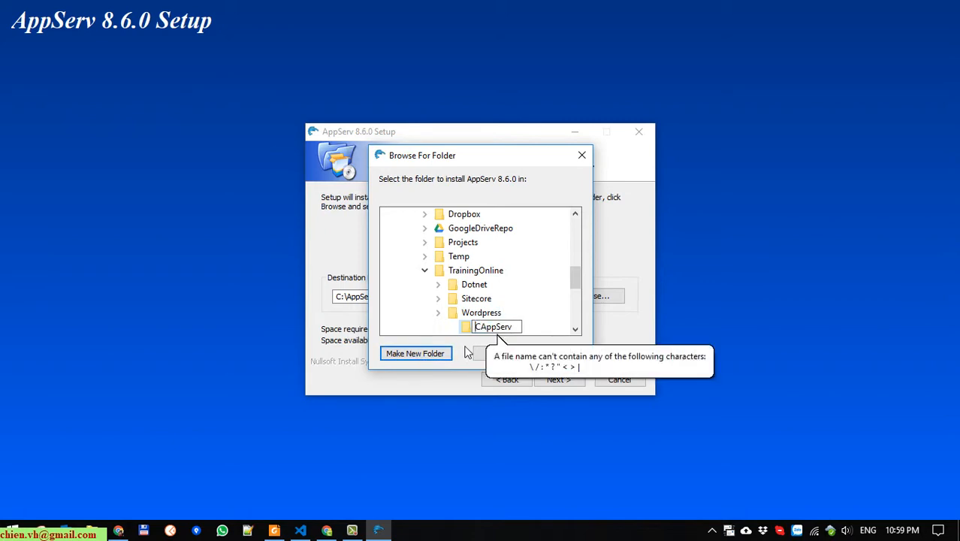
pyautogui.press('Delete')
pyautogui.press('Return')
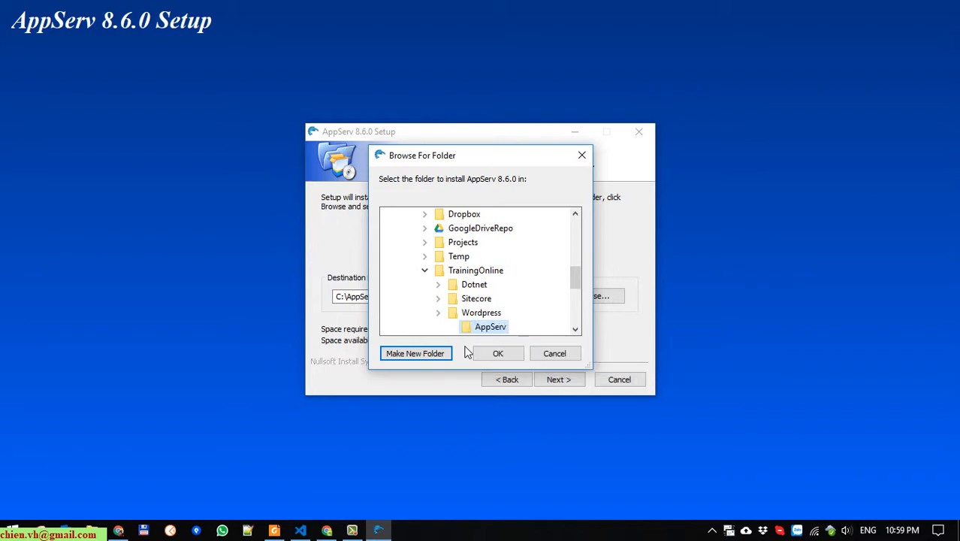
pyautogui.click(498, 353)
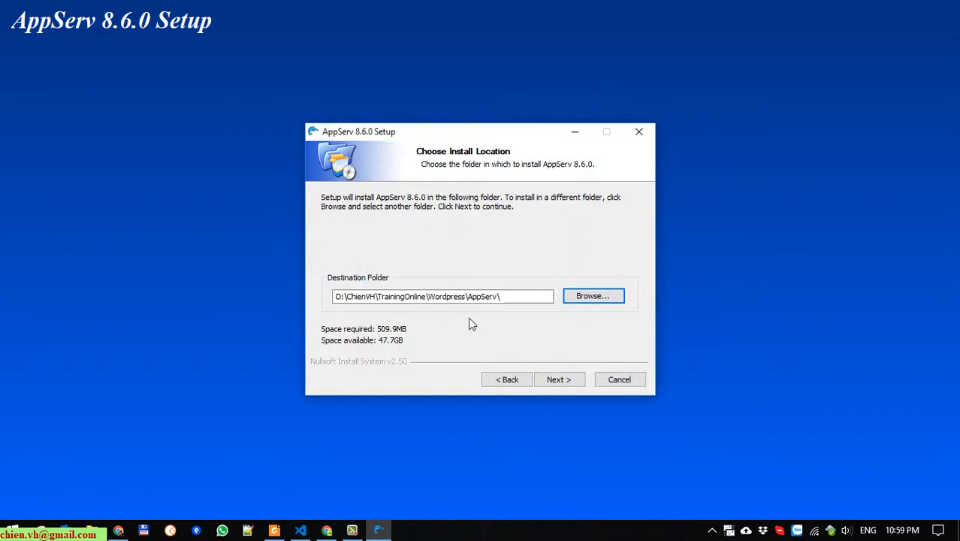
pyautogui.click(556, 379)
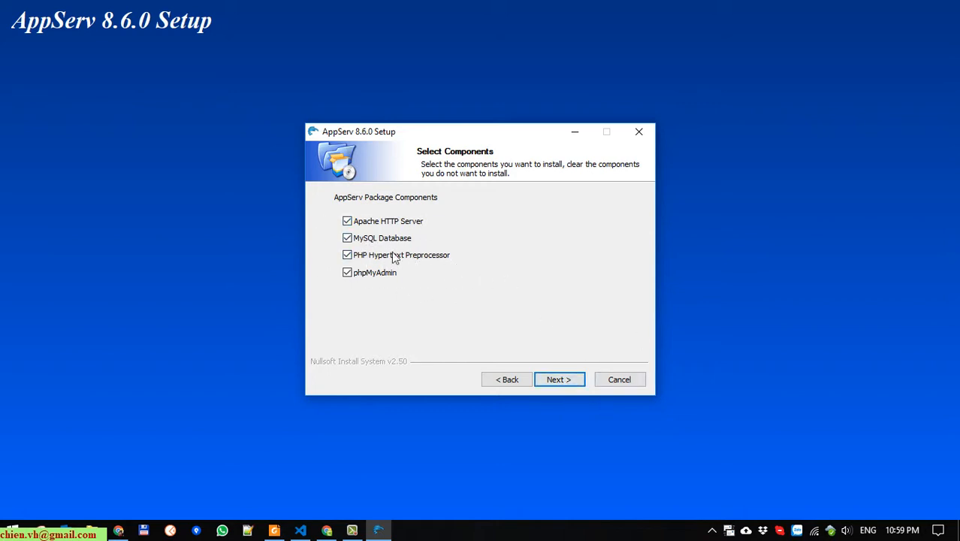
# Keep all four components and install the Visual C++ 2012 (x86) runtime after accepting its license
pyautogui.click(557, 381)
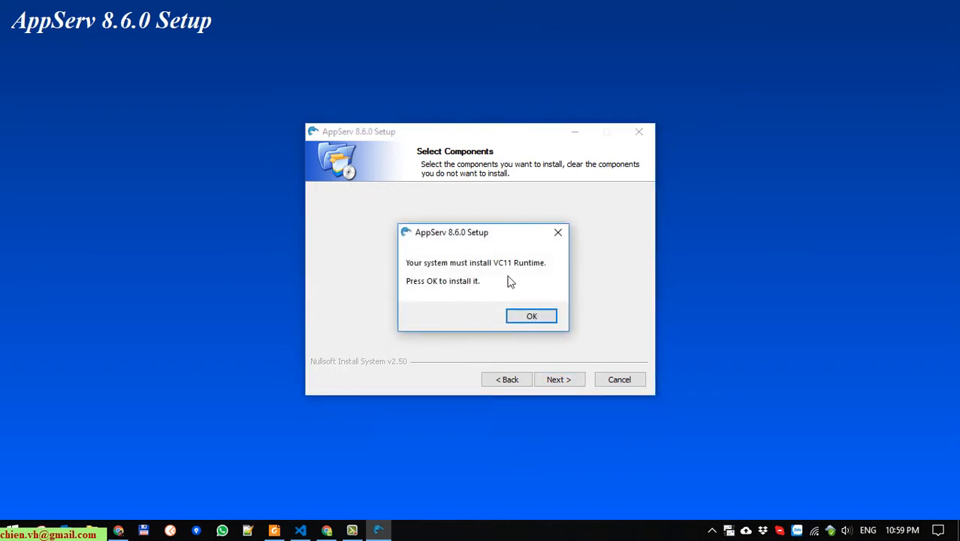
pyautogui.click(545, 316)
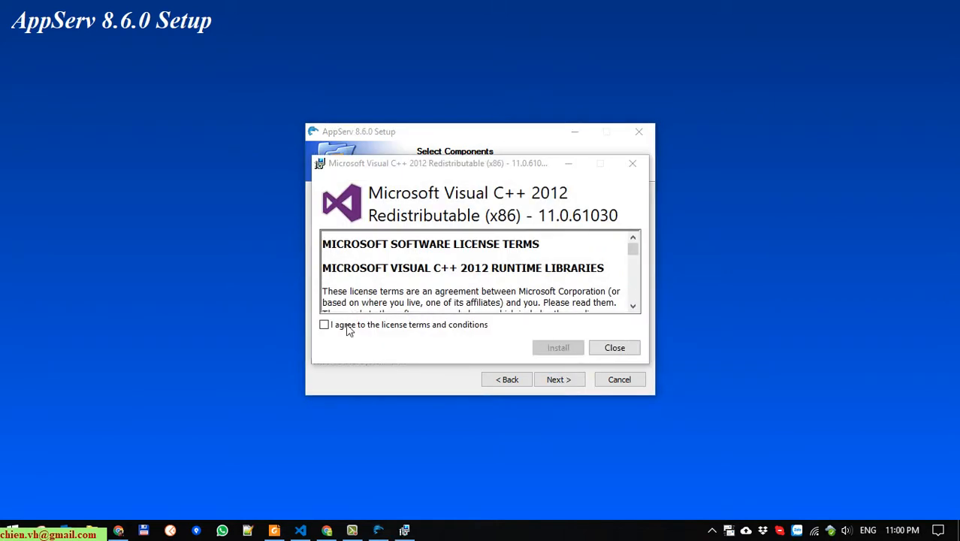
pyautogui.click(345, 328)
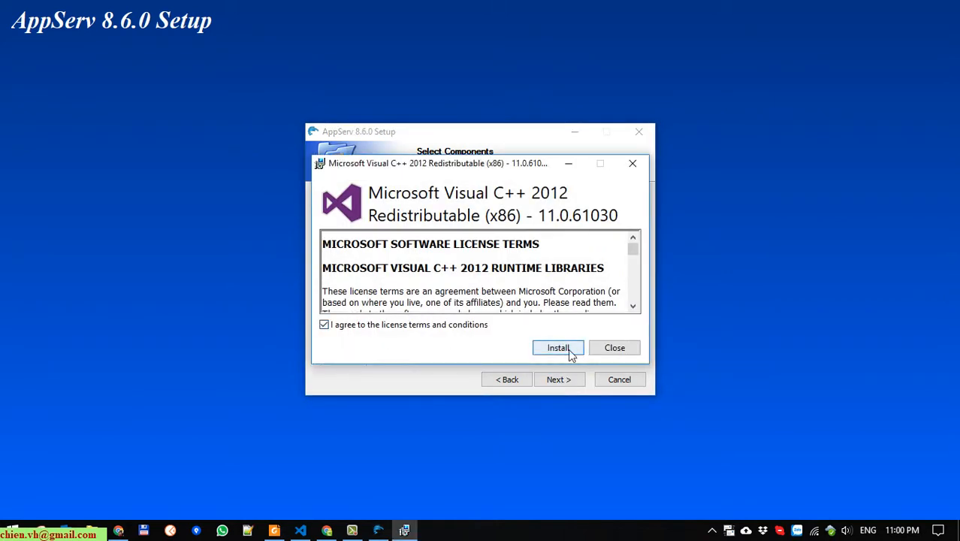
pyautogui.click(568, 349)
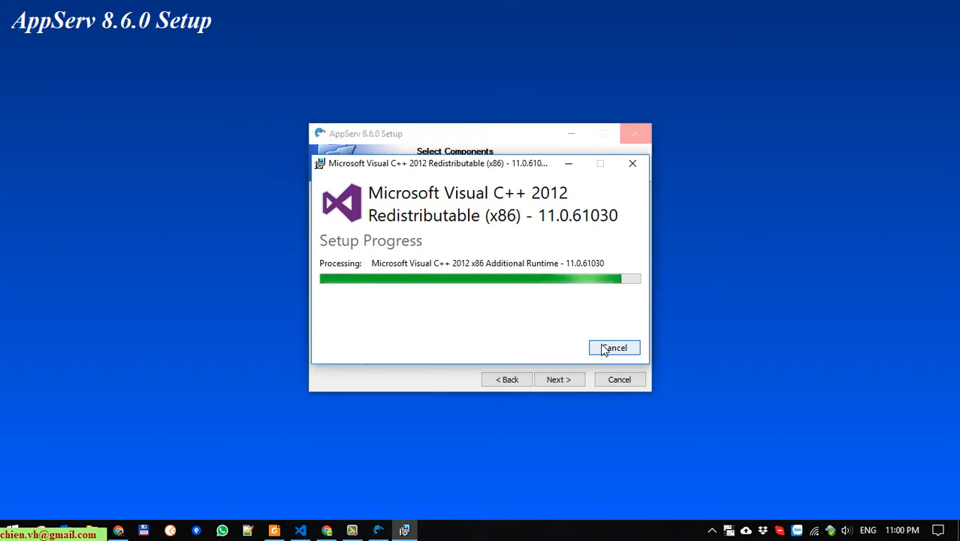
pyautogui.click(610, 349)
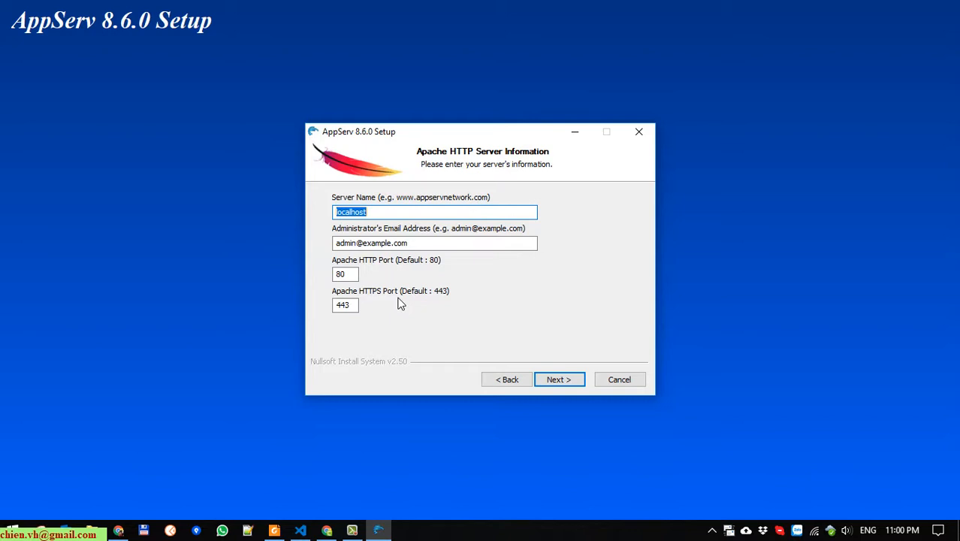
# Replace the Administrator's Email Address with the user's own e-mail address
pyautogui.moveTo(447, 249); pyautogui.dragTo(136, 246)
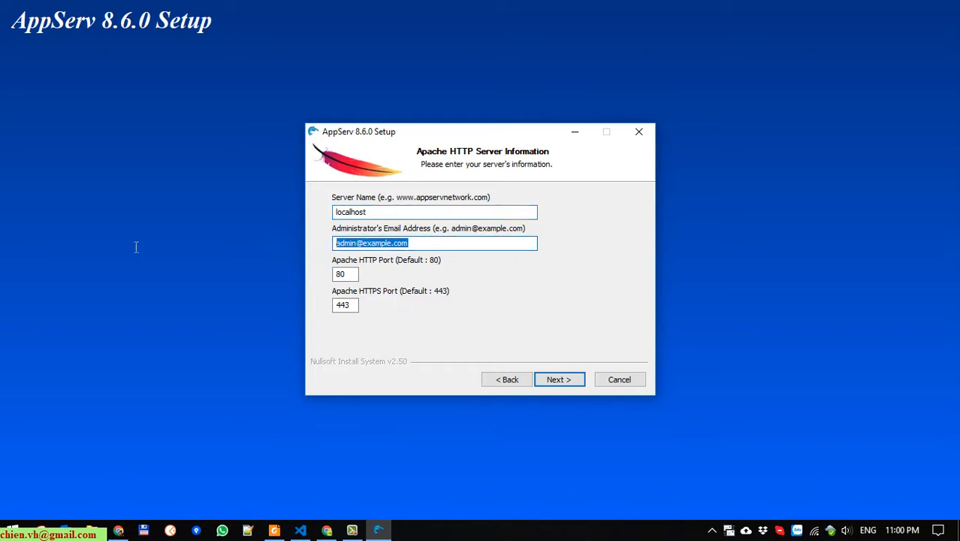
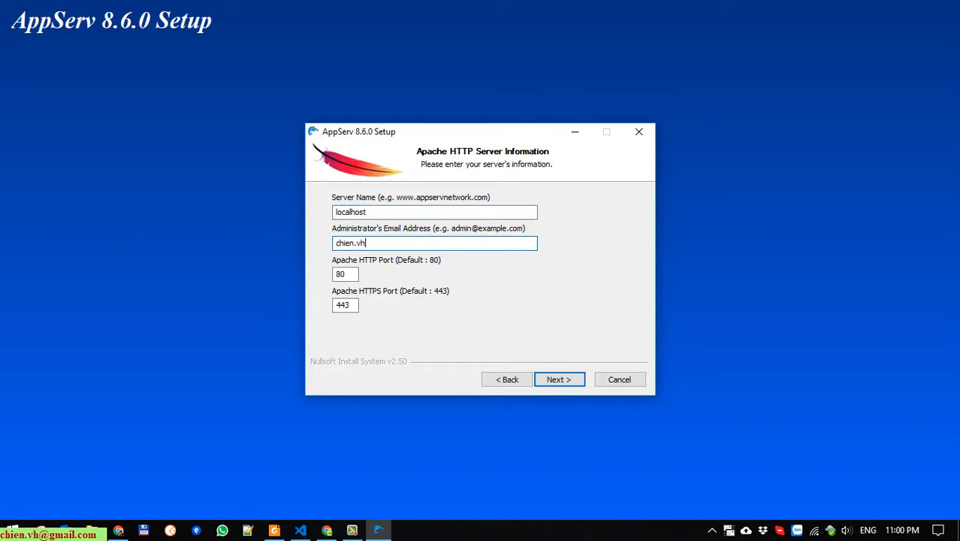
pyautogui.press('Tab')
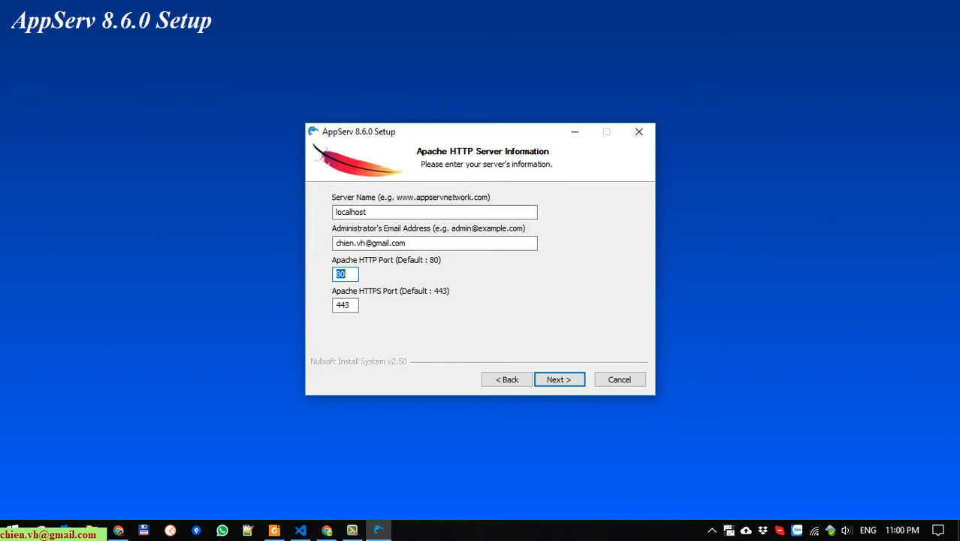
# Set the Apache HTTP port to 88 and the HTTPS port to 444
pyautogui.write('88')
pyautogui.click(353, 308)
pyautogui.press('BackSpace')
pyautogui.write('4')
pyautogui.click(562, 380)
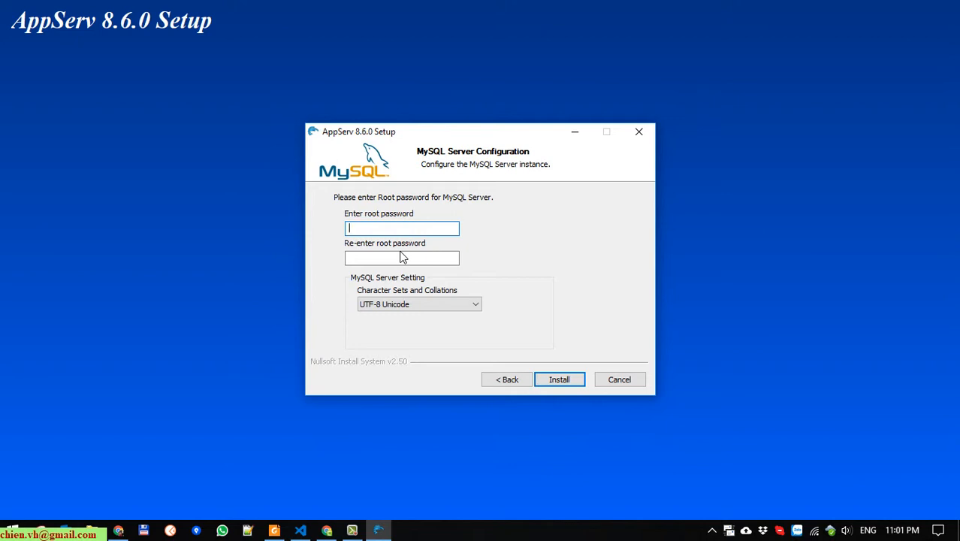
# Enter the MySQL root password twice and start the AppServ installation
pyautogui.write('123456789')
pyautogui.press('Tab')
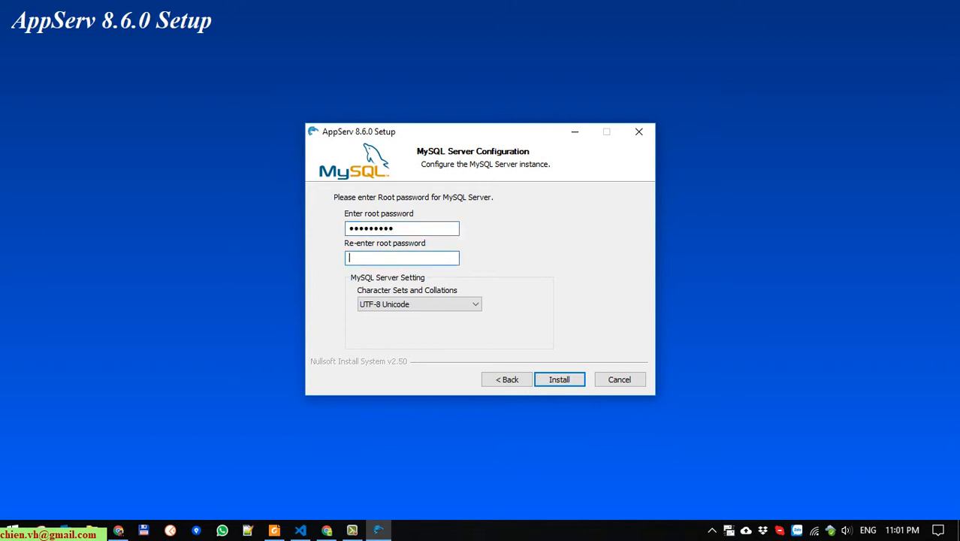
pyautogui.write('123456789')
pyautogui.click(557, 381)
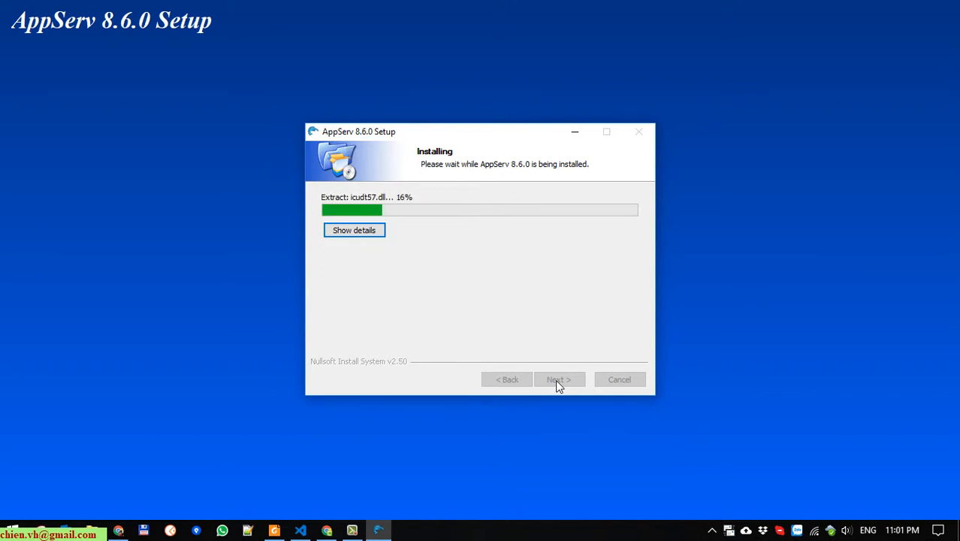
# Show the detailed installation log while the files are extracted
pyautogui.click(367, 233)
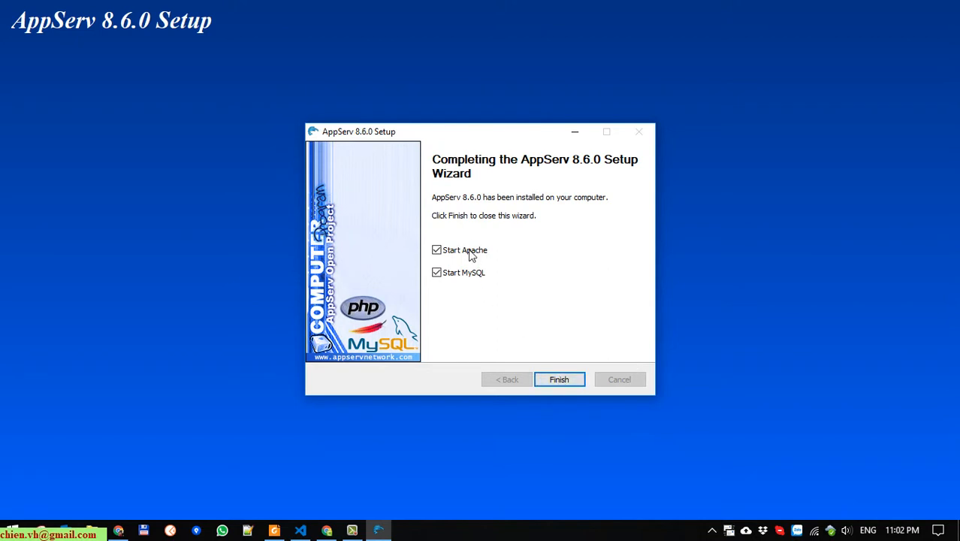
# Finish the AppServ setup, minimize File Explorer and return to the empty last line of the Untitled-2 notes
pyautogui.click(559, 380)
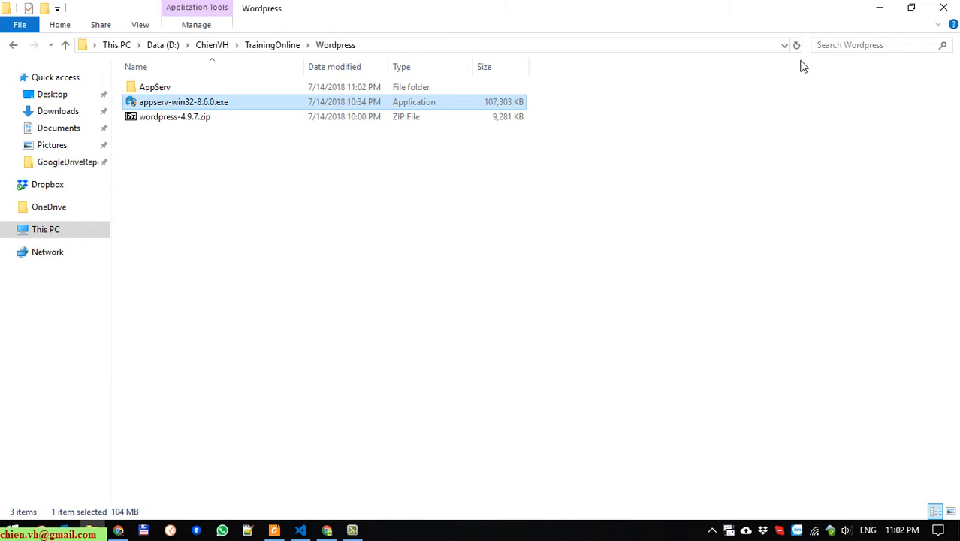
pyautogui.click(883, 7)
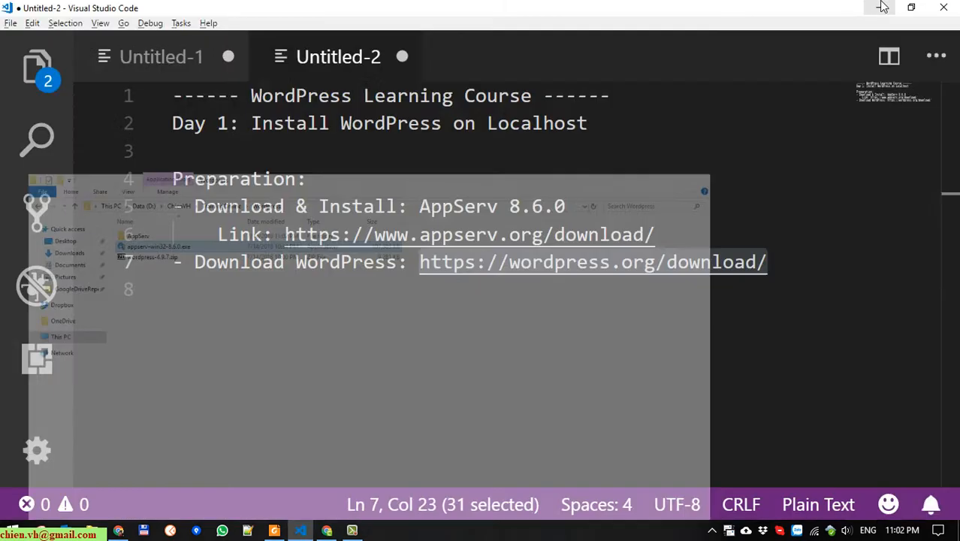
pyautogui.click(415, 399)
pyautogui.press('Return')
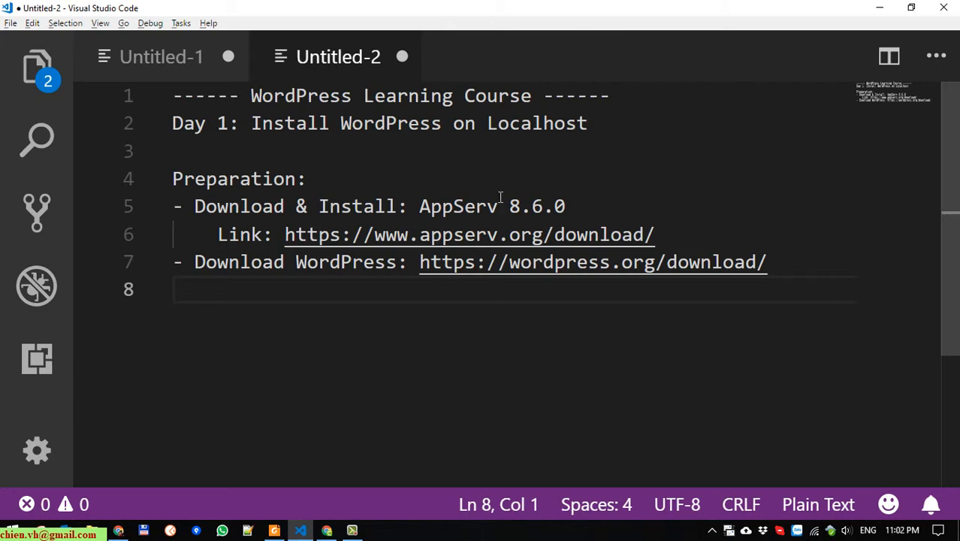
pyautogui.click(476, 205)
pyautogui.click(531, 368)
# Load localhost:88 in a new Chrome tab to bring up the AppServ welcome page
pyautogui.click(328, 531)
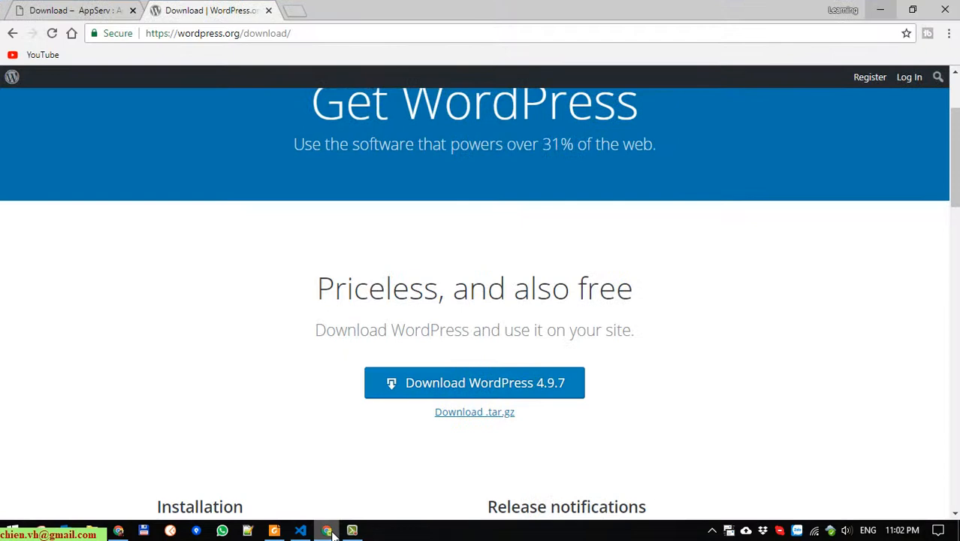
pyautogui.click(295, 10)
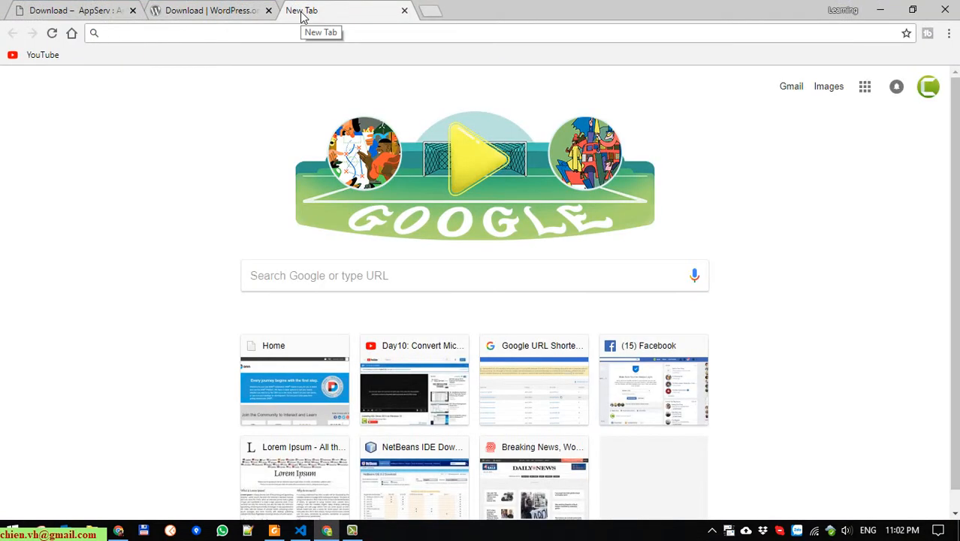
pyautogui.write('localhost')
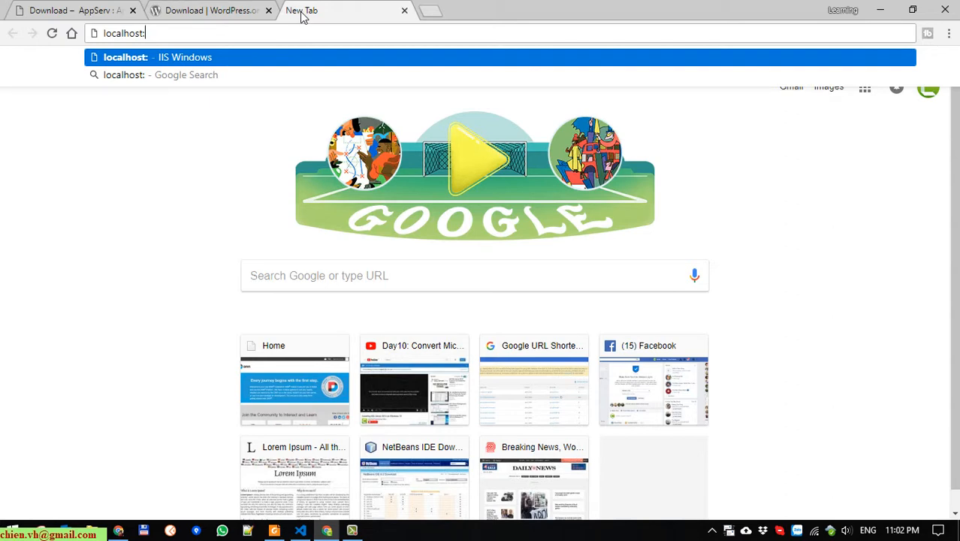
pyautogui.write(':88')
pyautogui.press('Return')
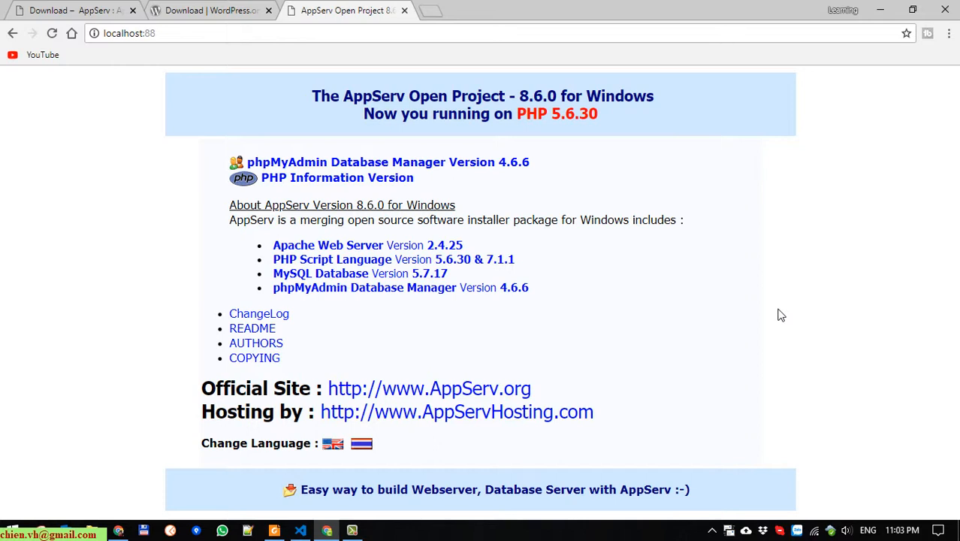
# Log into phpMyAdmin as root with the account password and let Chrome save the login
pyautogui.click(467, 165)
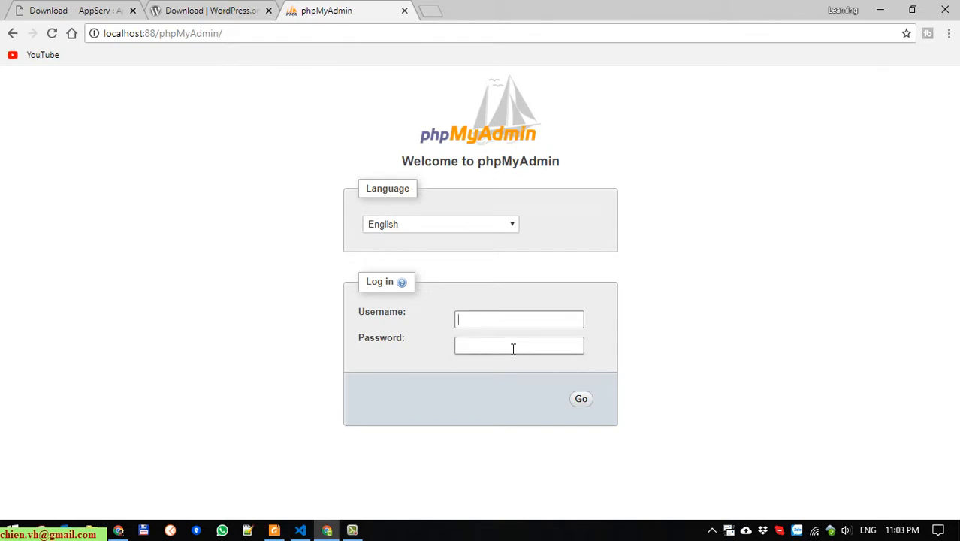
pyautogui.write('root')
pyautogui.click(513, 348)
pyautogui.write('12345')
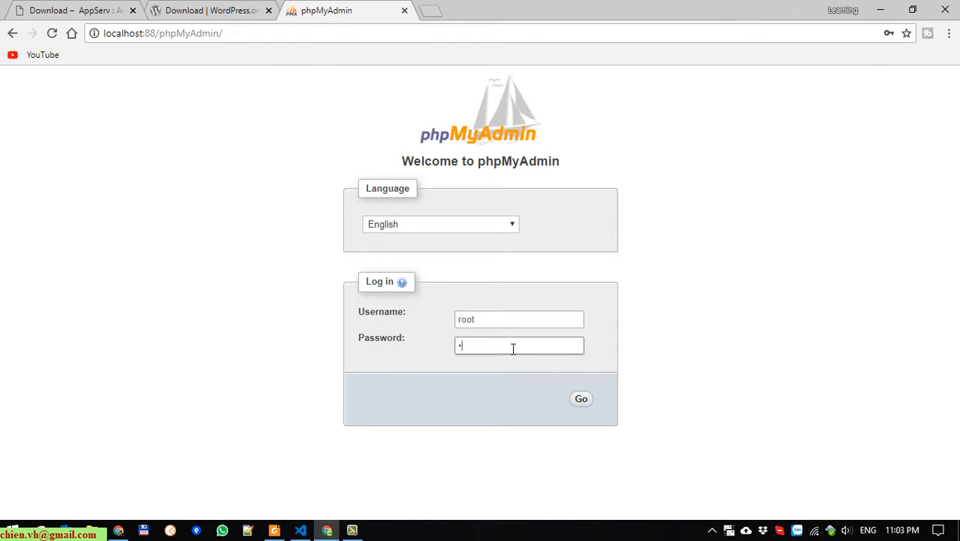
pyautogui.write('6789')
pyautogui.press('Return')
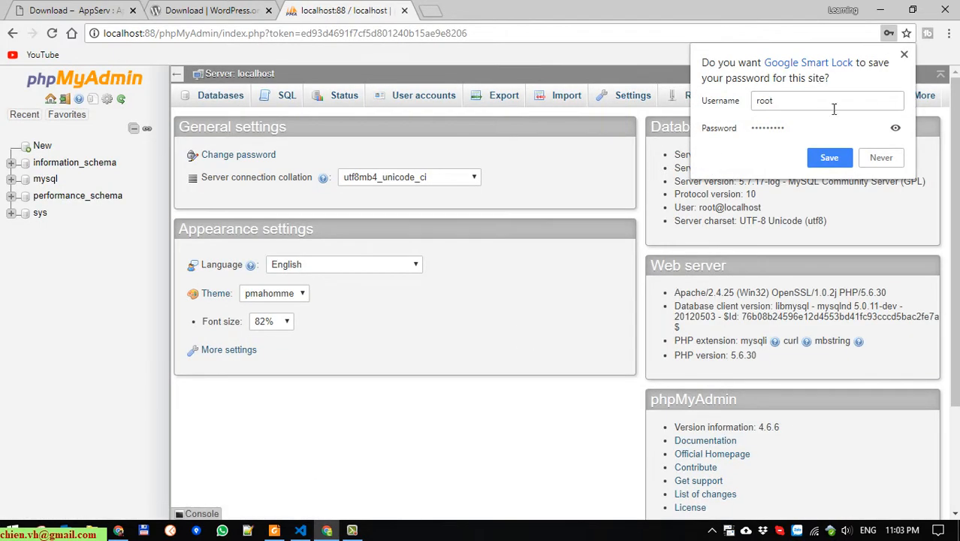
pyautogui.click(840, 159)
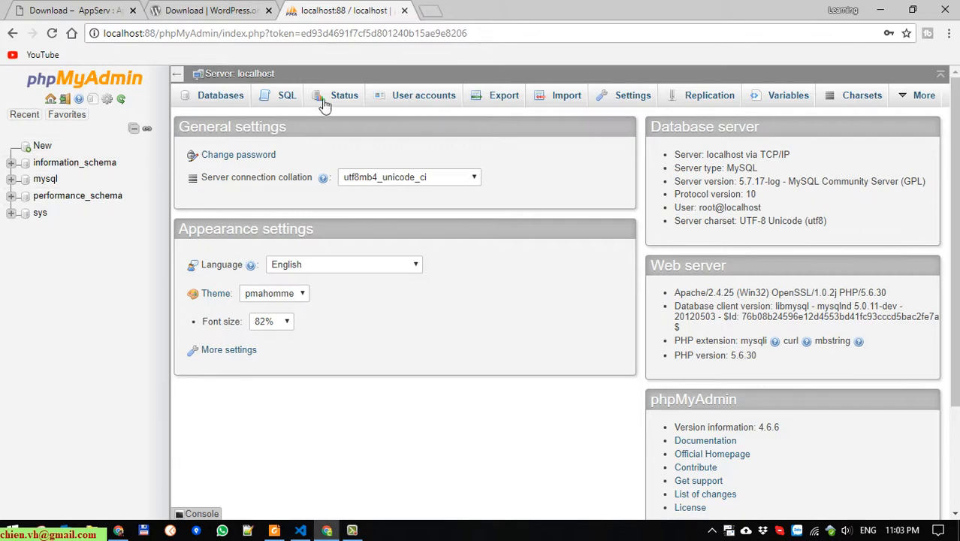
# Go back to the AppServ start page, review the PHP 5.6.30 info page, then return
pyautogui.click(13, 34)
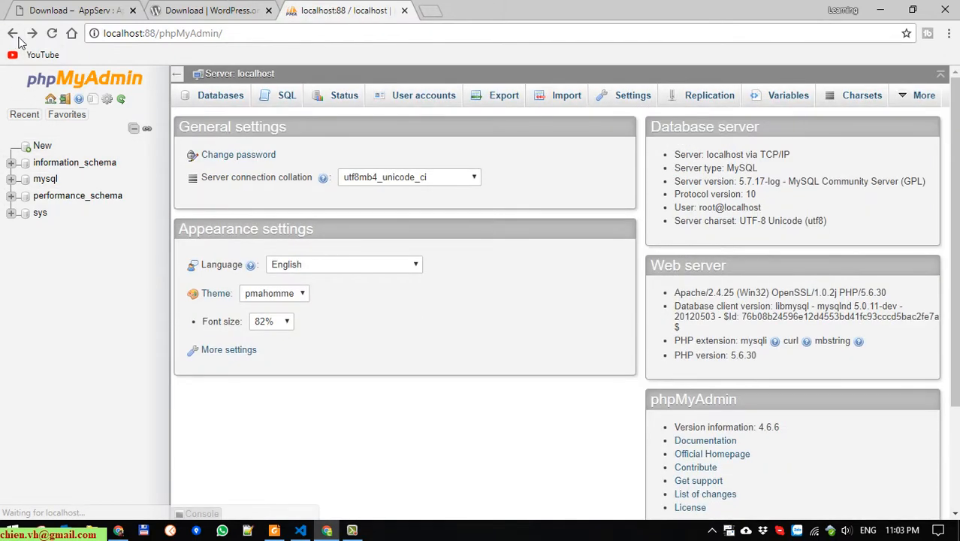
pyautogui.click(12, 33)
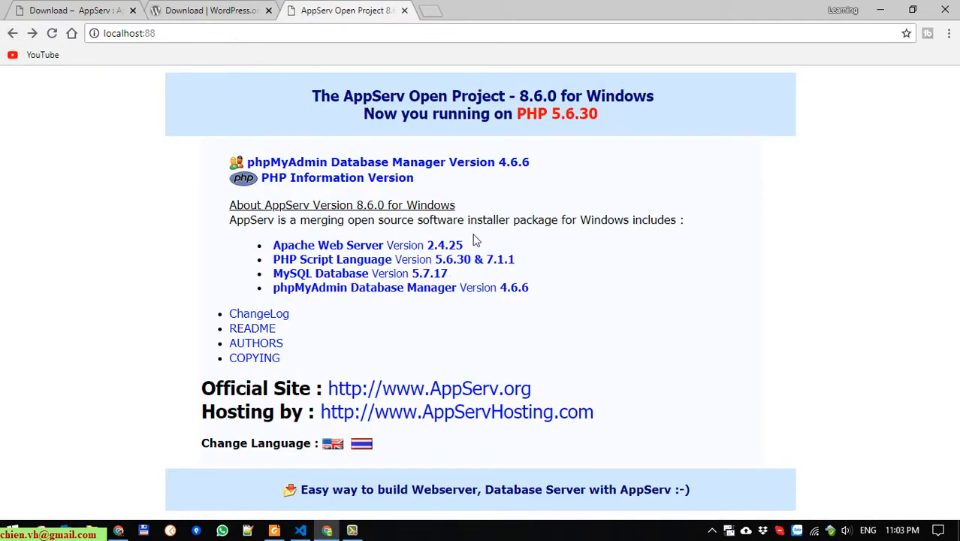
pyautogui.click(391, 178)
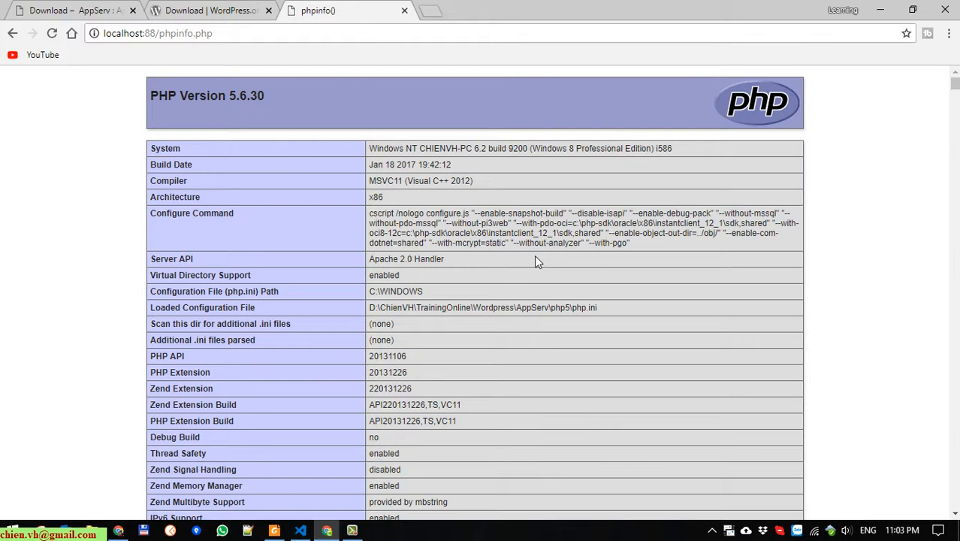
pyautogui.moveTo(376, 150); pyautogui.dragTo(676, 151)
pyautogui.click(483, 261)
pyautogui.scroll(-1, 408, 255)
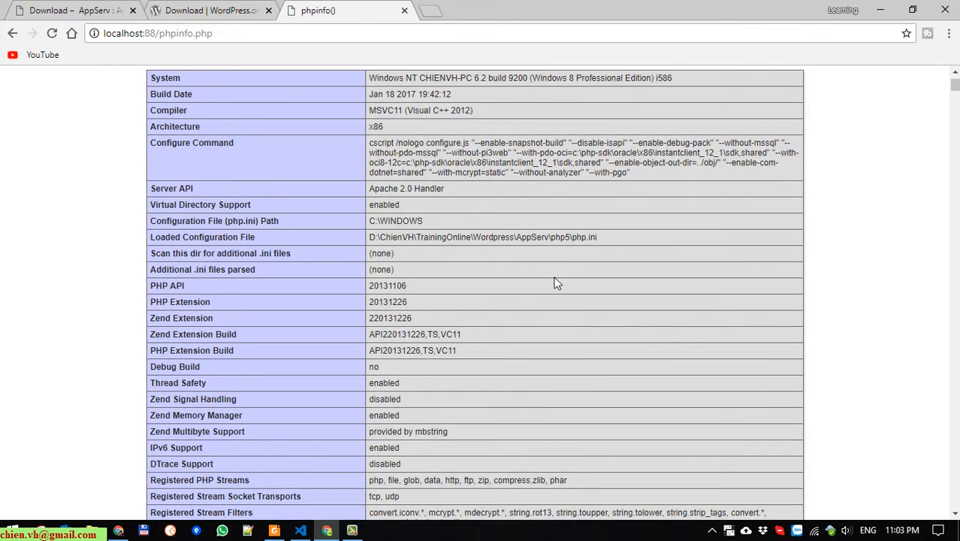
pyautogui.scroll(-3, 571, 390)
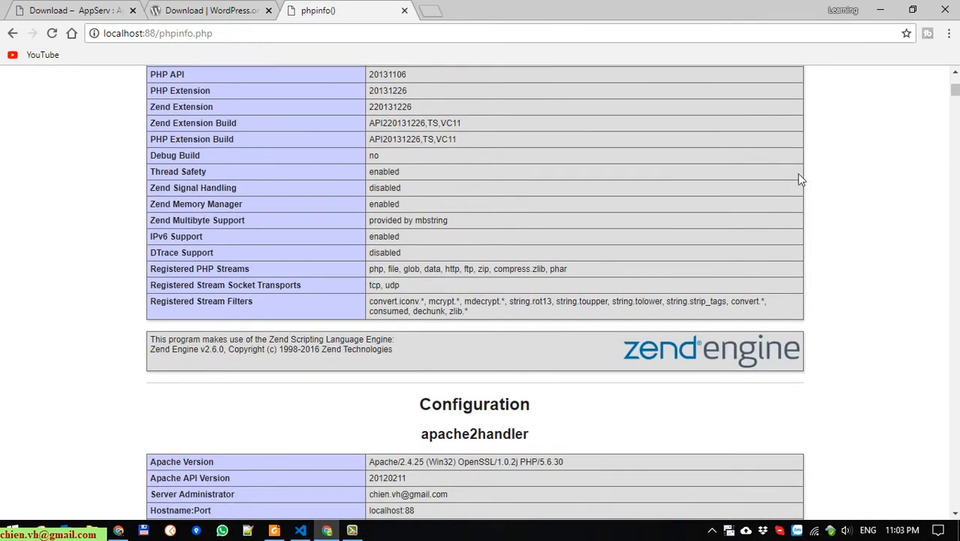
pyautogui.moveTo(953, 96)
pyautogui.mouseDown()
pyautogui.moveTo(951, 505)
pyautogui.moveTo(952, 82)
pyautogui.mouseUp()
pyautogui.click(12, 33)
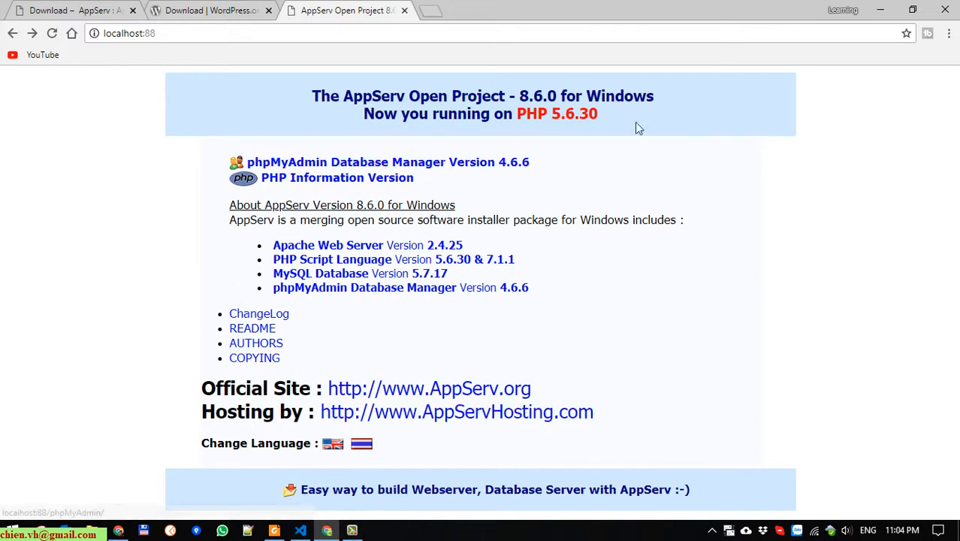
# Switch to the VS Code course notes and find the Download WordPress section
pyautogui.click(300, 532)
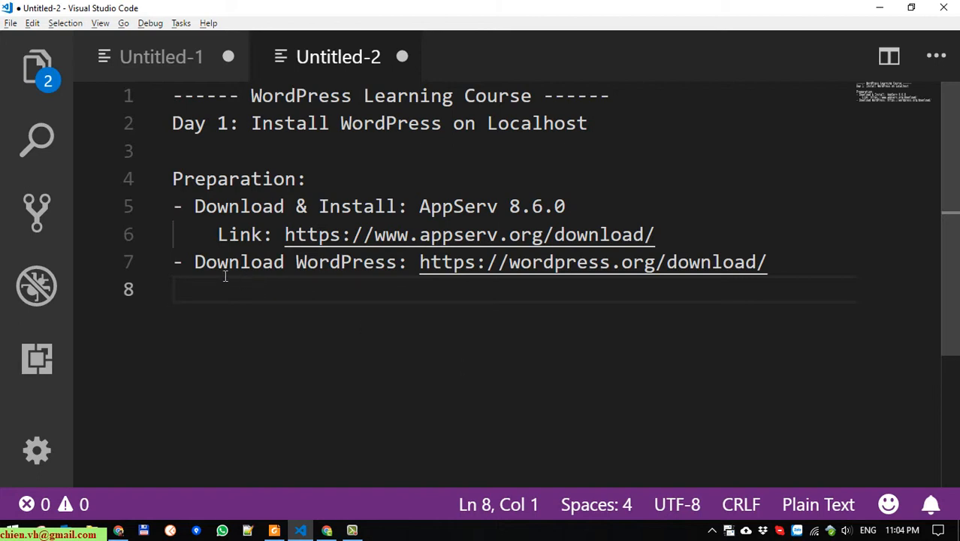
pyautogui.moveTo(195, 265); pyautogui.dragTo(405, 272)
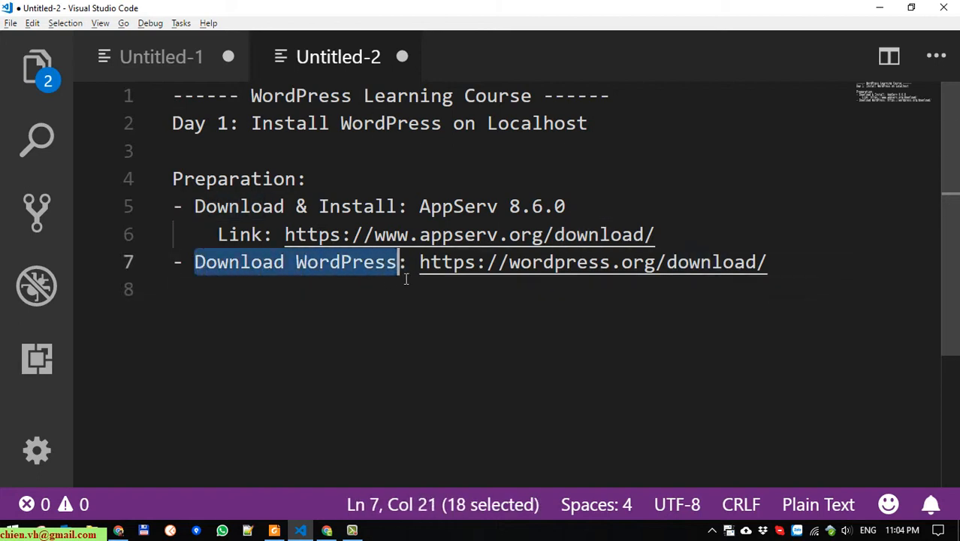
pyautogui.click(406, 290)
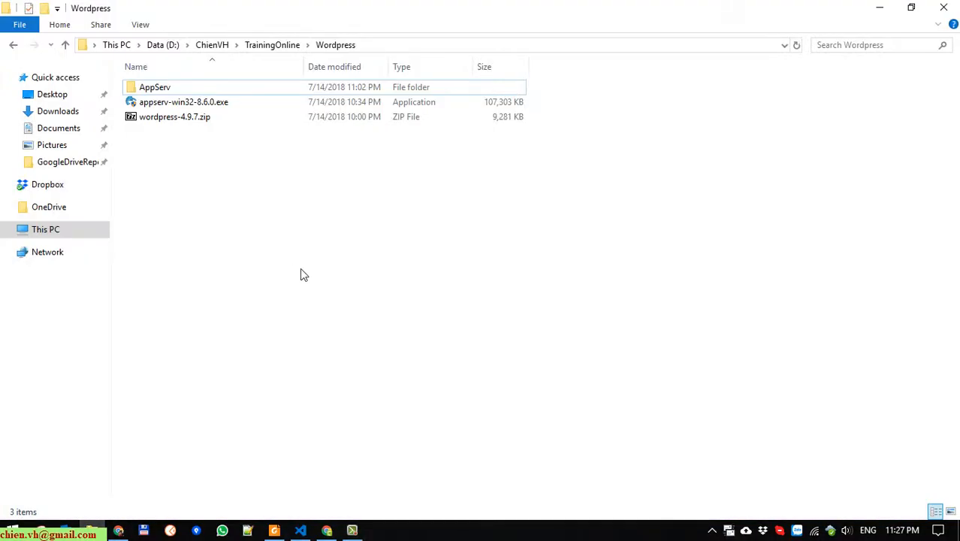
# Copy wordpress-4.9.7.zip into the AppServ\www folder
pyautogui.click(192, 122)
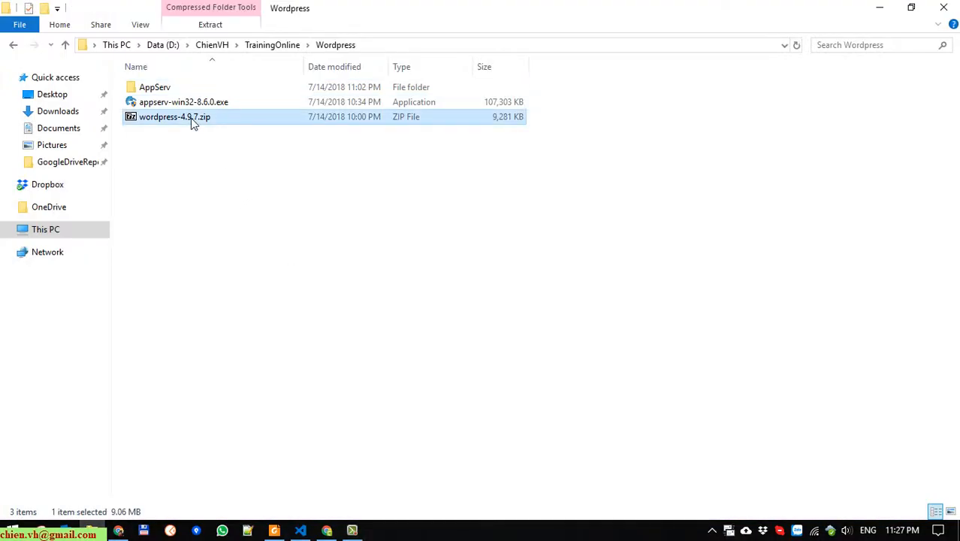
pyautogui.rightClick(193, 123)
pyautogui.click(246, 318)
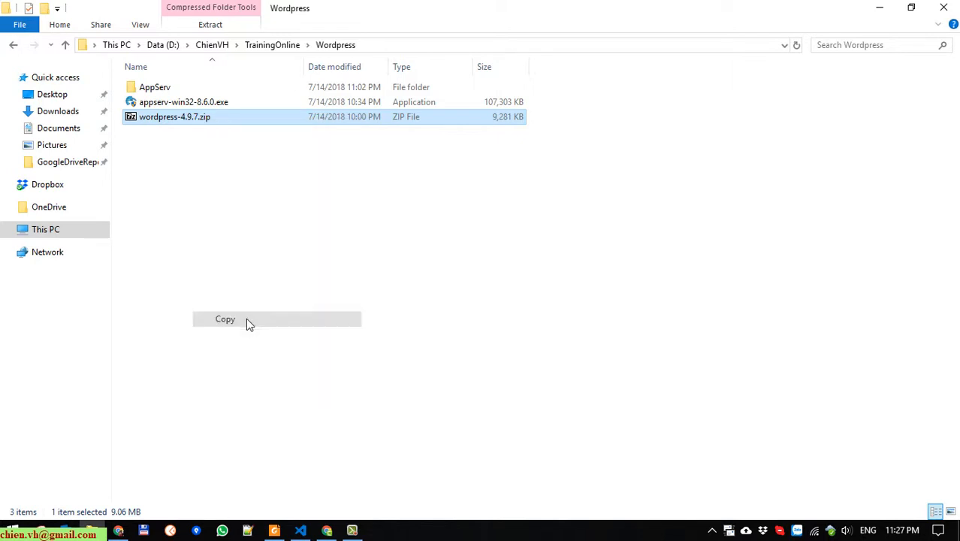
pyautogui.doubleClick(170, 92)
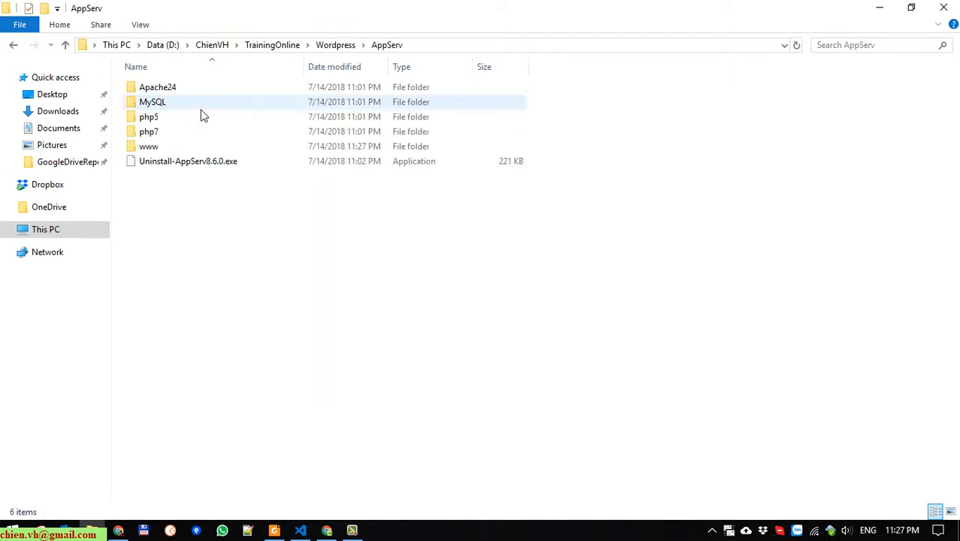
pyautogui.doubleClick(152, 149)
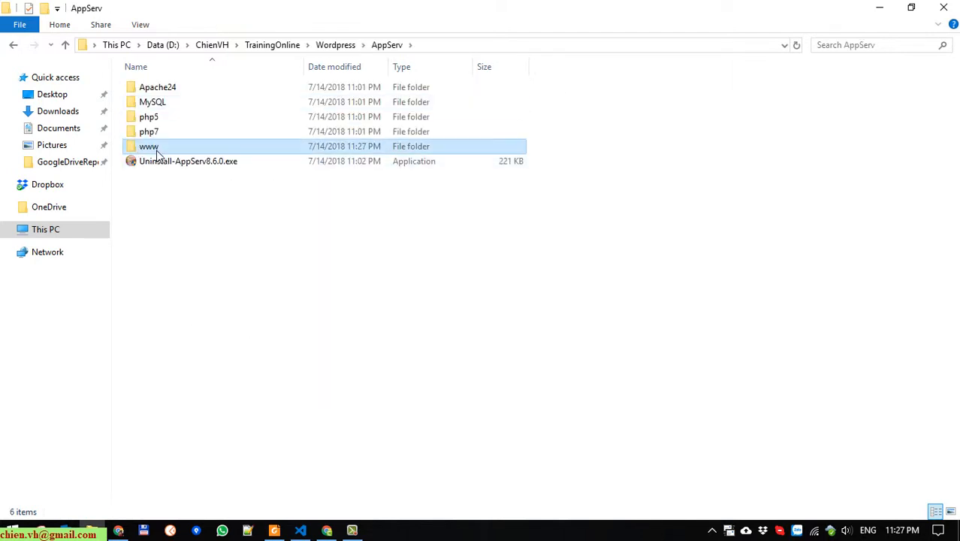
pyautogui.rightClick(204, 209)
pyautogui.click(263, 303)
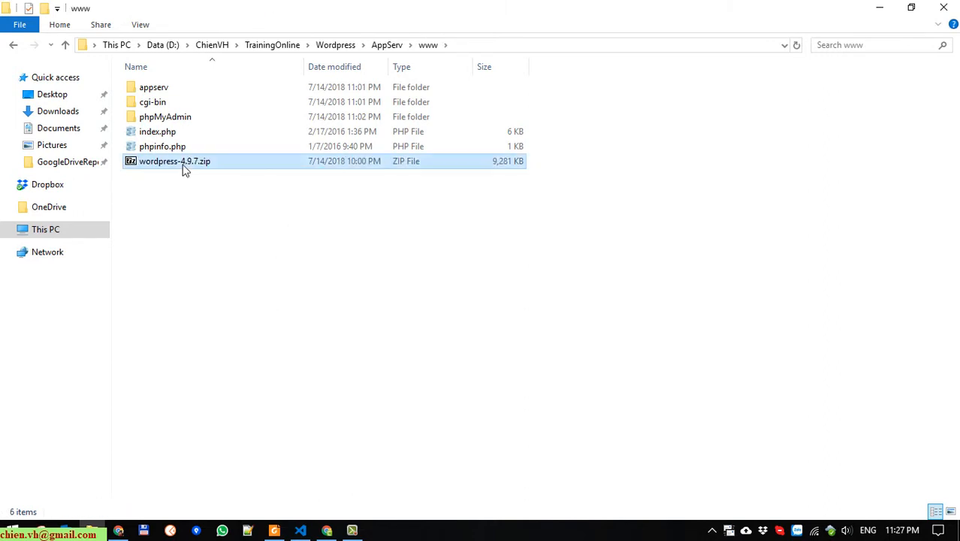
# Extract the zip in www with 7-Zip, then permanently delete the zip
pyautogui.rightClick(184, 167)
pyautogui.moveTo(268, 205)
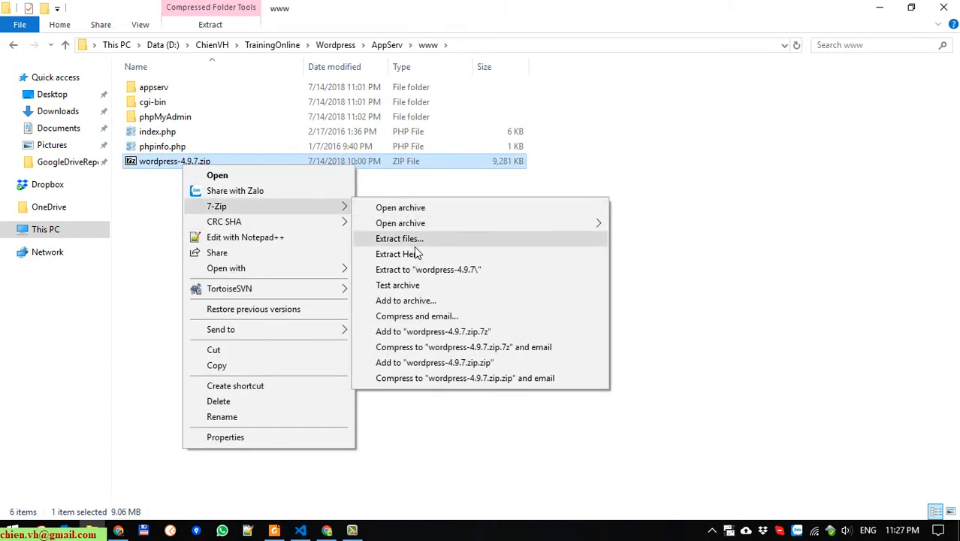
pyautogui.click(414, 253)
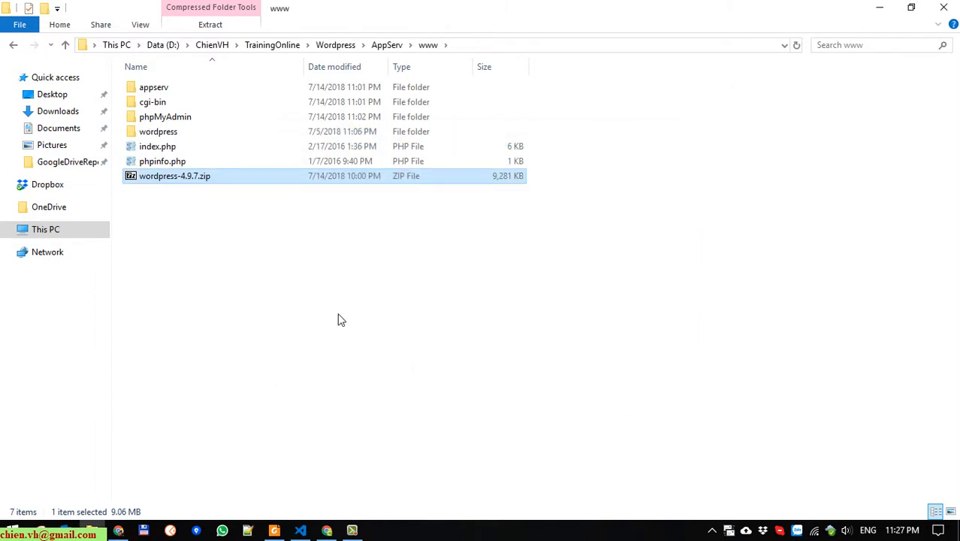
pyautogui.click(241, 223)
pyautogui.click(209, 179)
pyautogui.hotkey('shift', 'Delete')
pyautogui.press('Return')
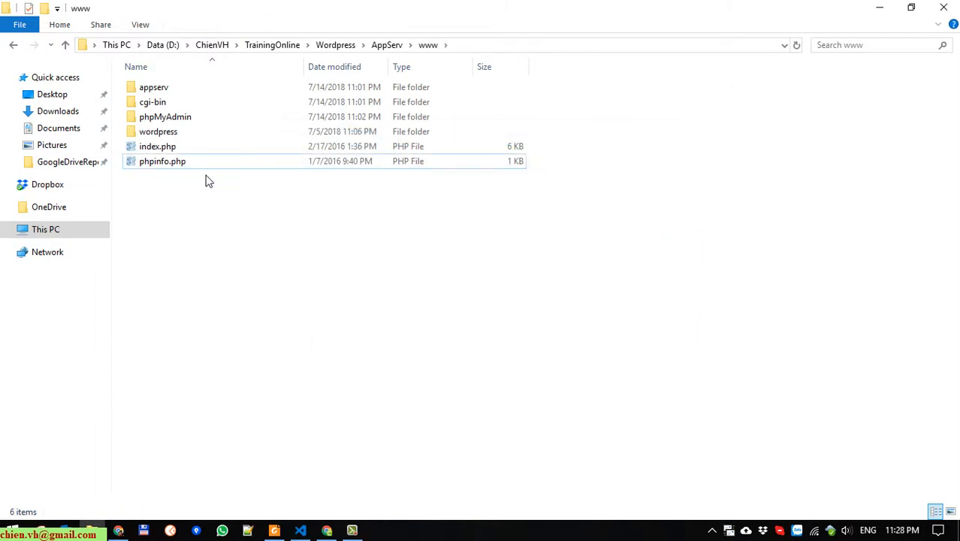
# Rename the extracted wordpress folder to wptraining
pyautogui.click(167, 133)
pyautogui.doubleClick(167, 133)
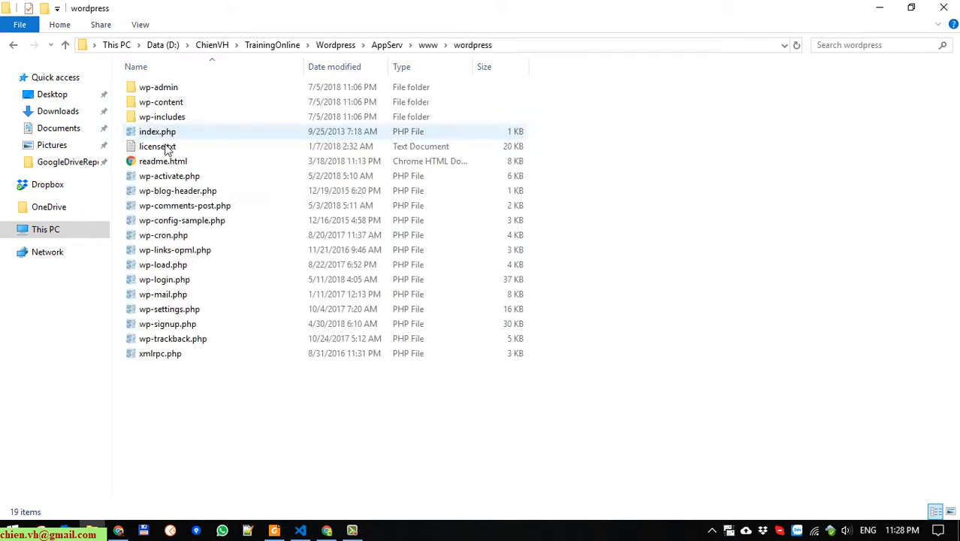
pyautogui.click(14, 47)
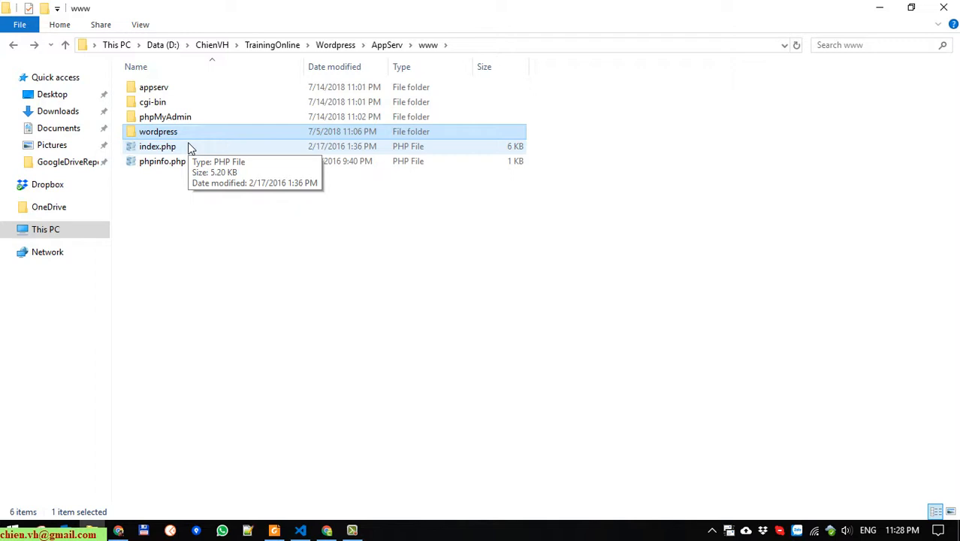
pyautogui.press('F2')
pyautogui.write('w')
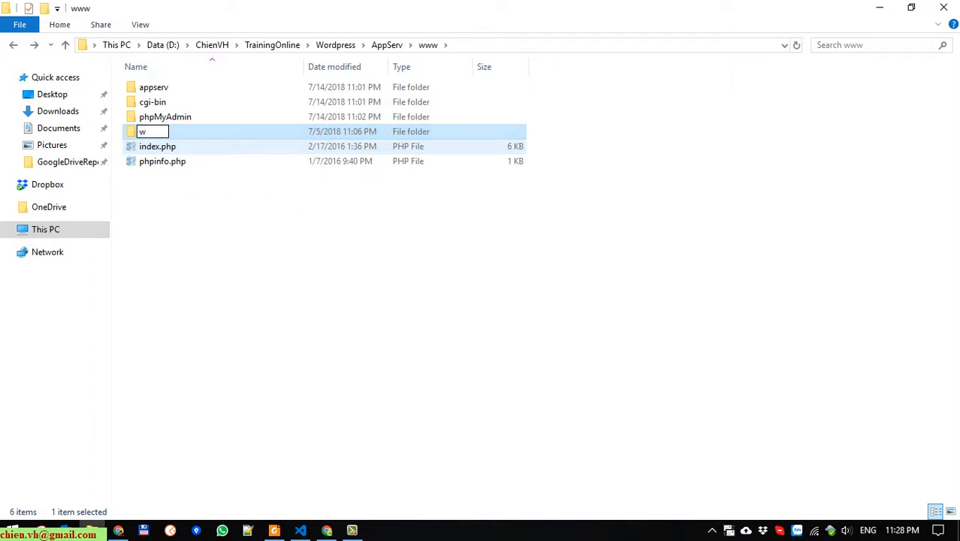
pyautogui.write('ptraining')
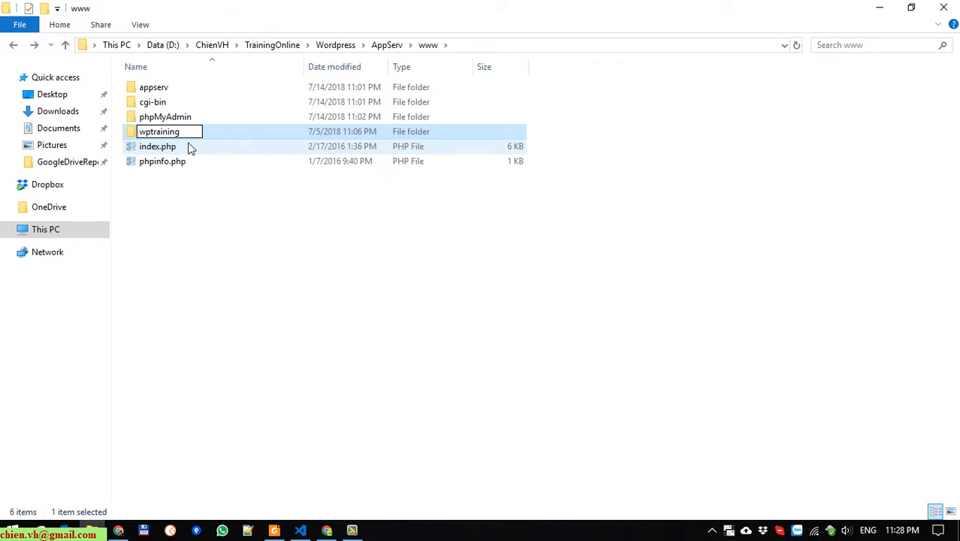
pyautogui.press('Return')
pyautogui.press('F2')
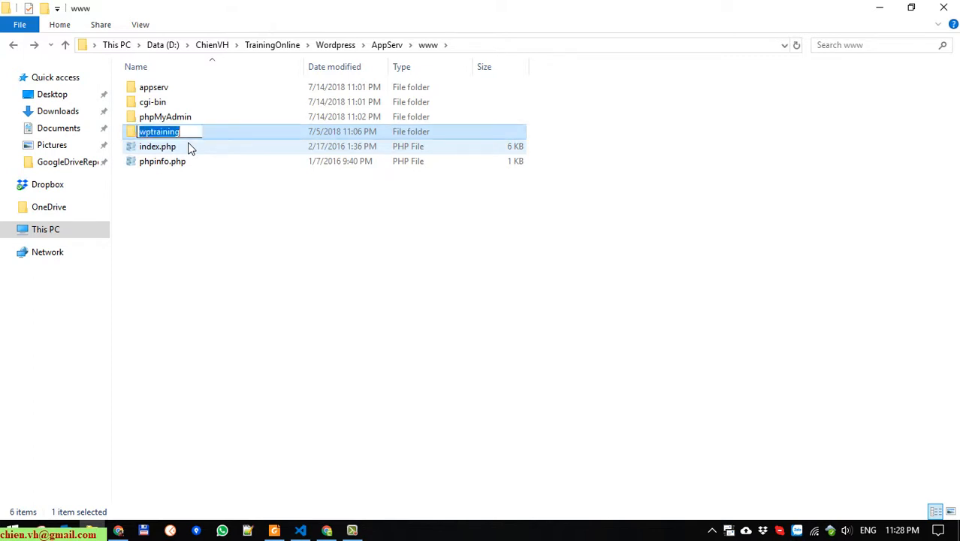
pyautogui.click(246, 241)
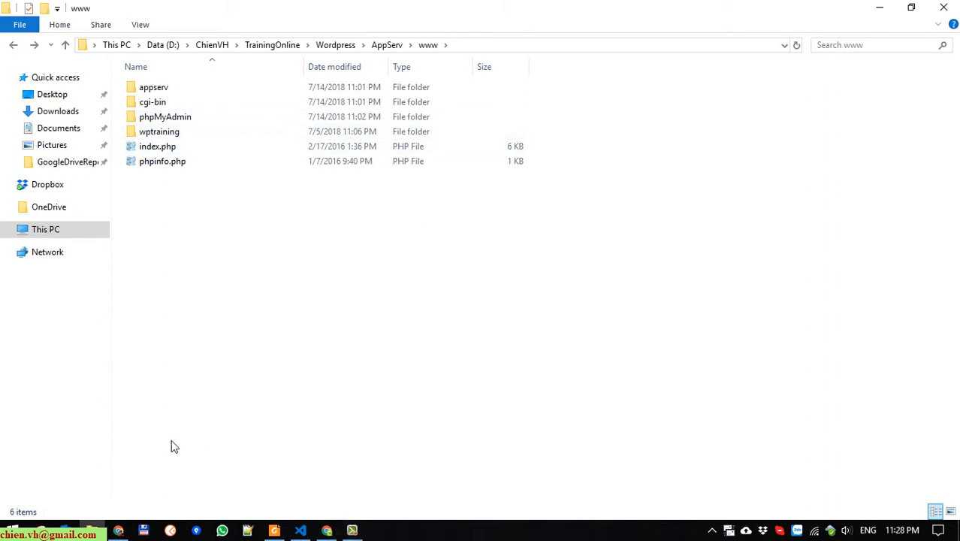
pyautogui.click(326, 531)
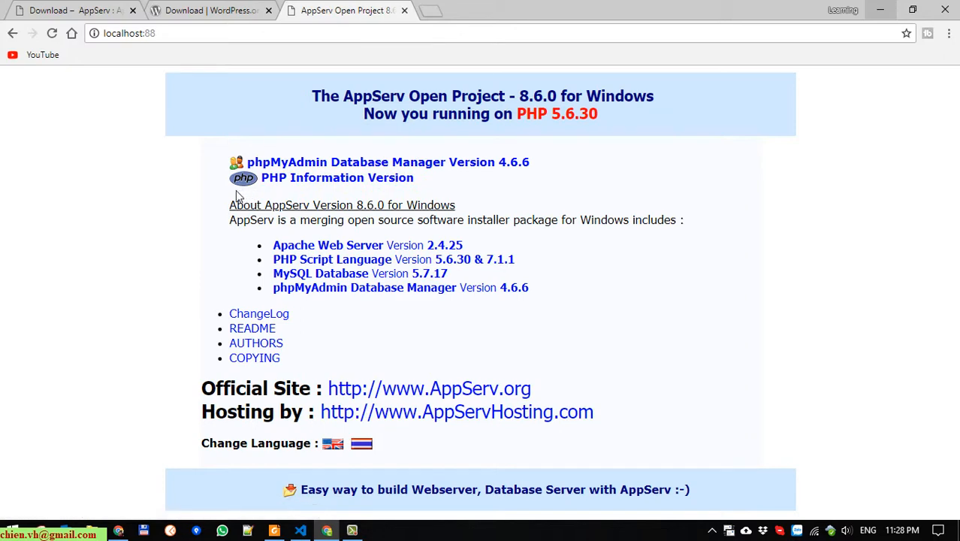
# Create the empty database wptraining_db from phpMyAdmin's Databases page
pyautogui.click(492, 172)
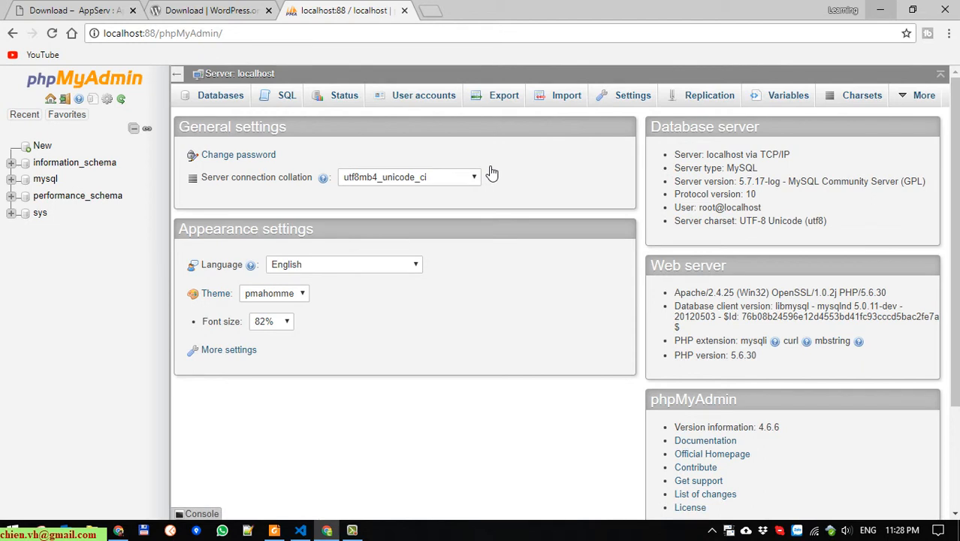
pyautogui.click(216, 98)
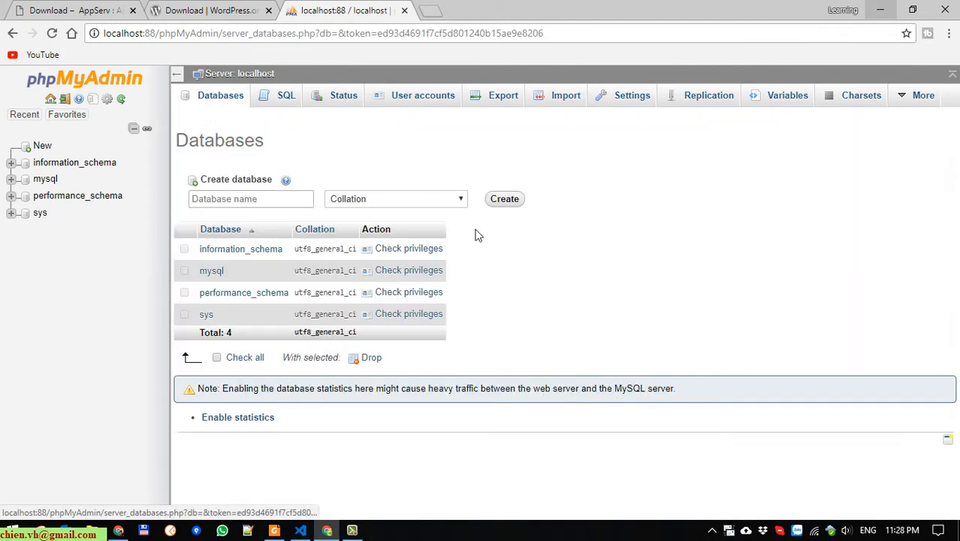
pyautogui.click(288, 205)
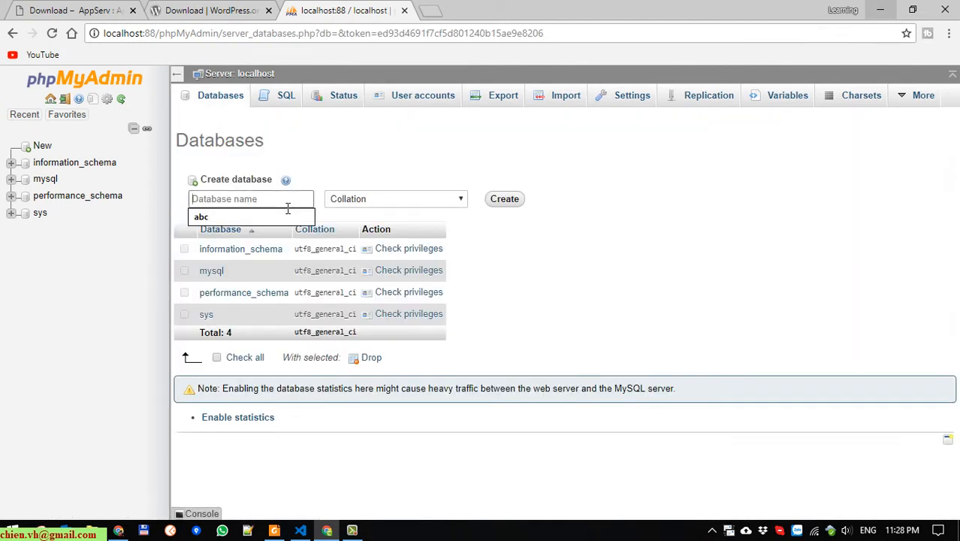
pyautogui.write('wptraining')
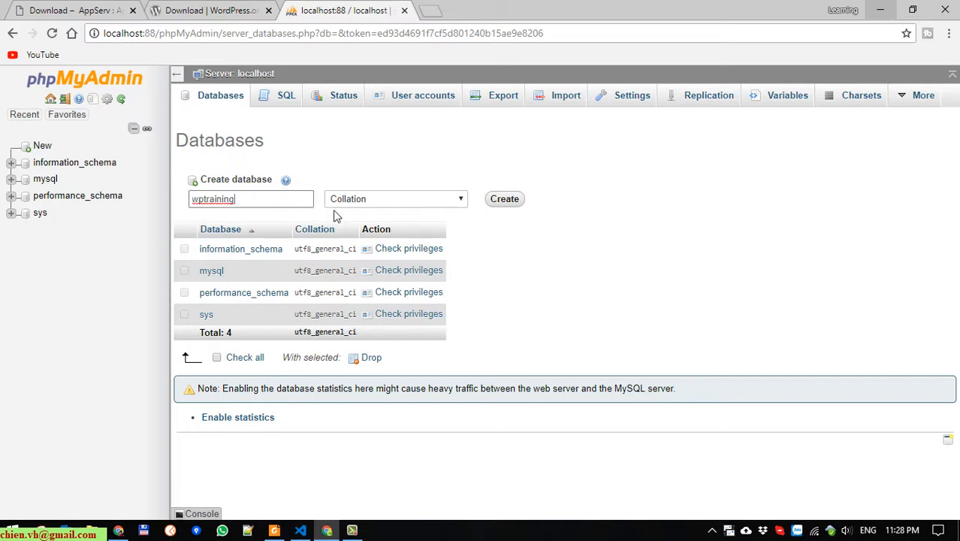
pyautogui.write('_db')
pyautogui.doubleClick(264, 206)
pyautogui.click(286, 203)
pyautogui.click(517, 200)
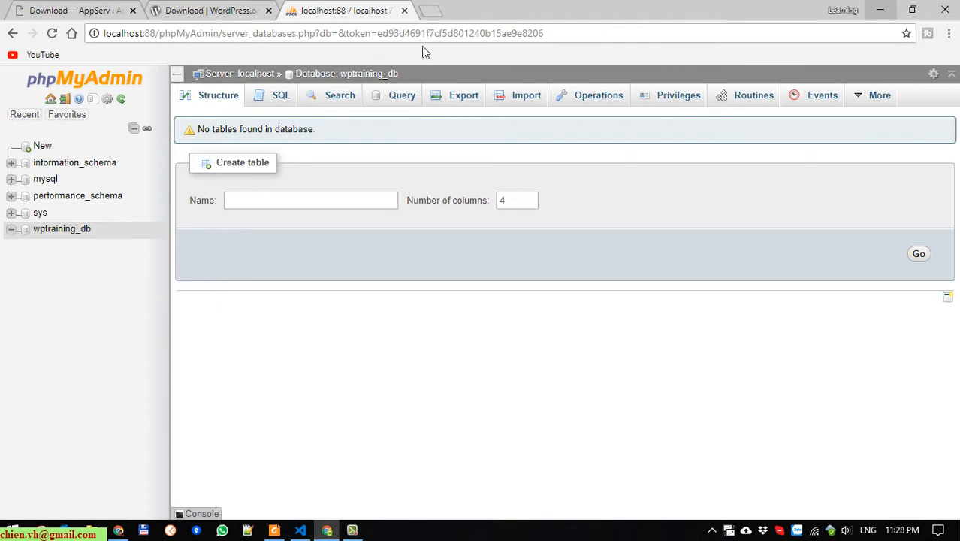
pyautogui.click(430, 11)
# Enter localhost:88/wptraining in the new tab's address bar
pyautogui.write('loca')
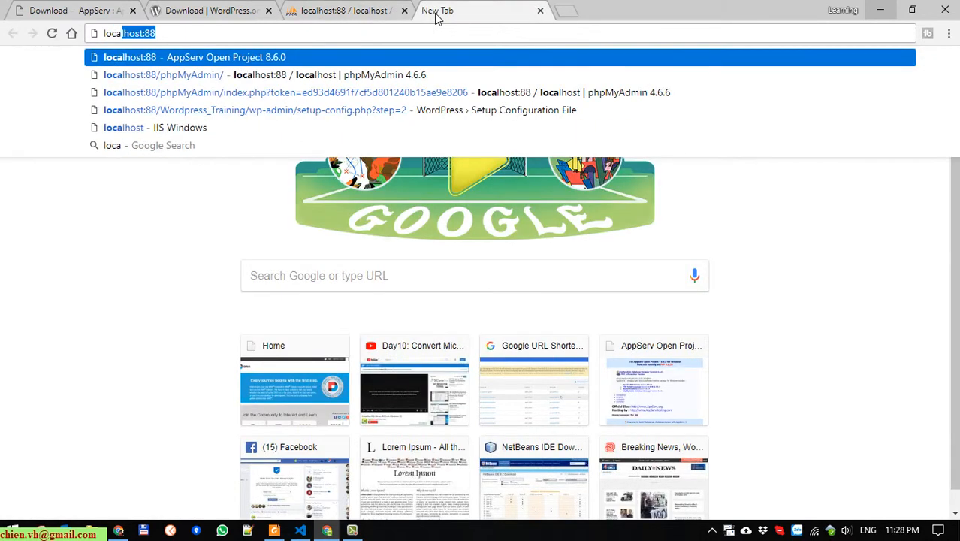
pyautogui.press('End')
pyautogui.write('/wptraining')
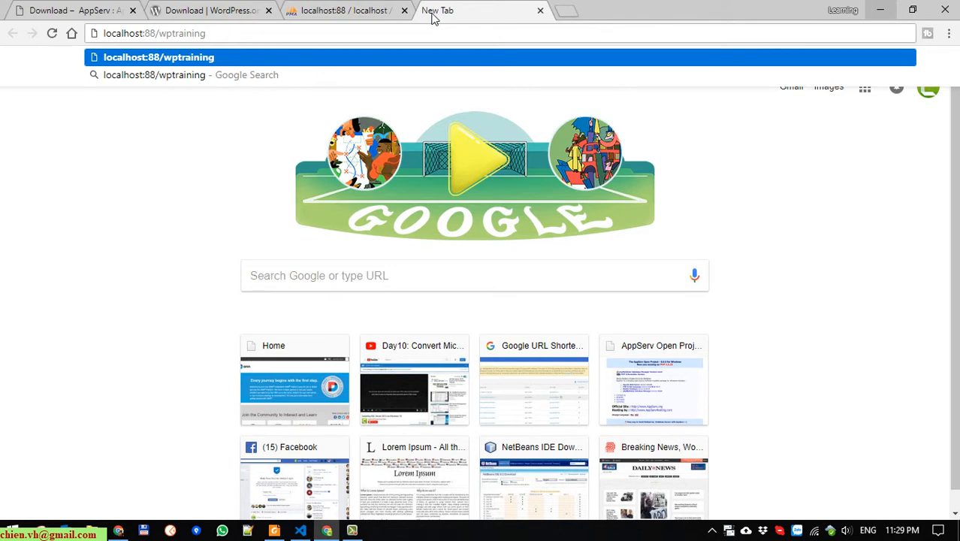
pyautogui.doubleClick(174, 34)
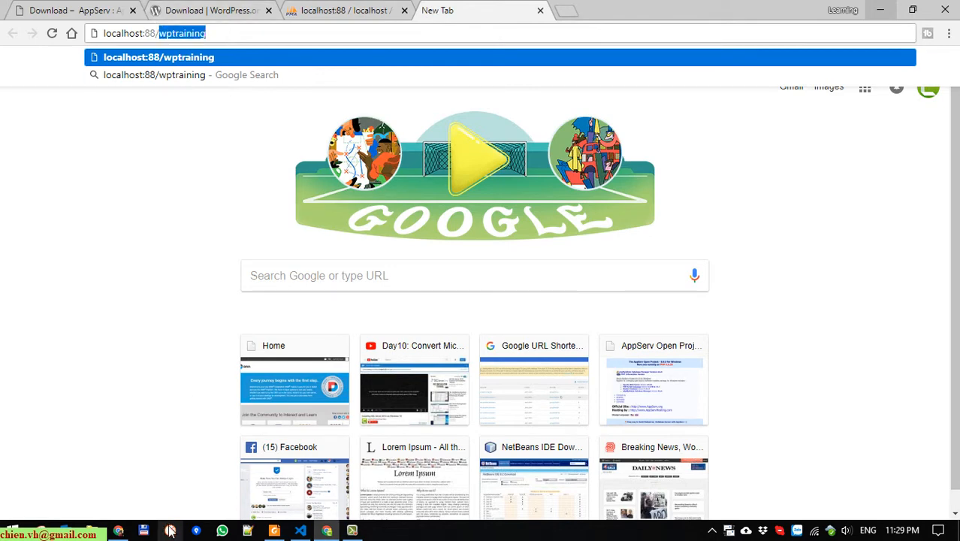
pyautogui.click(92, 530)
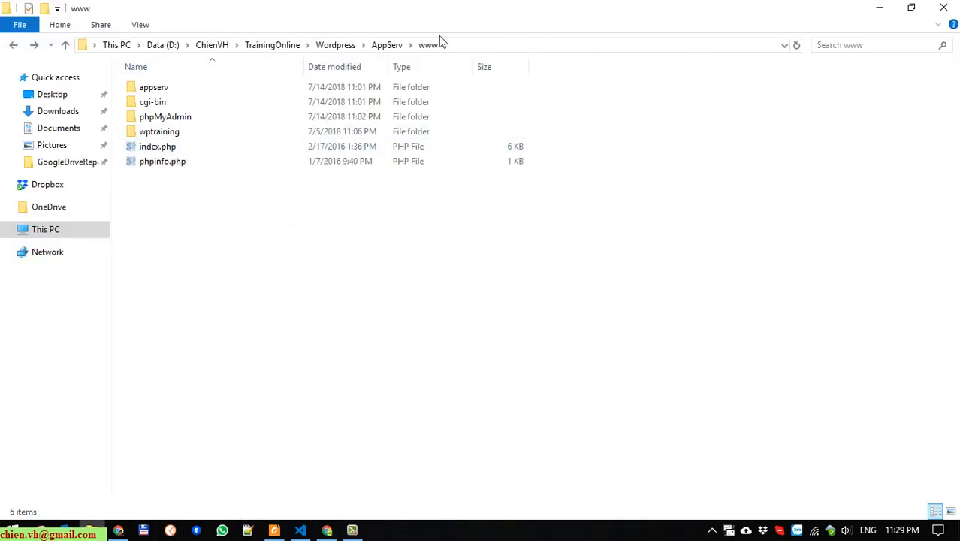
# Confirm the wptraining folder is in www, close Explorer, and load localhost:88/wptraining
pyautogui.click(179, 134)
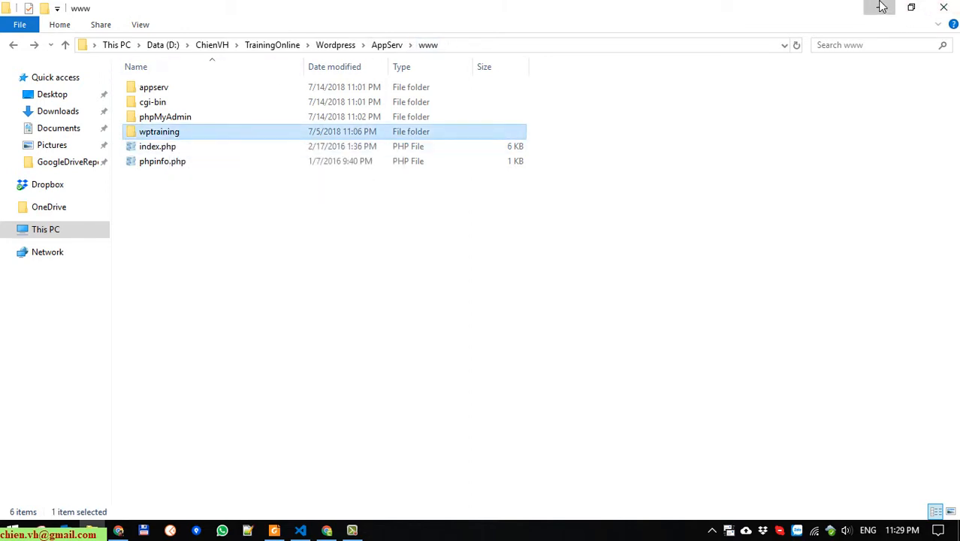
pyautogui.click(946, 6)
pyautogui.click(288, 43)
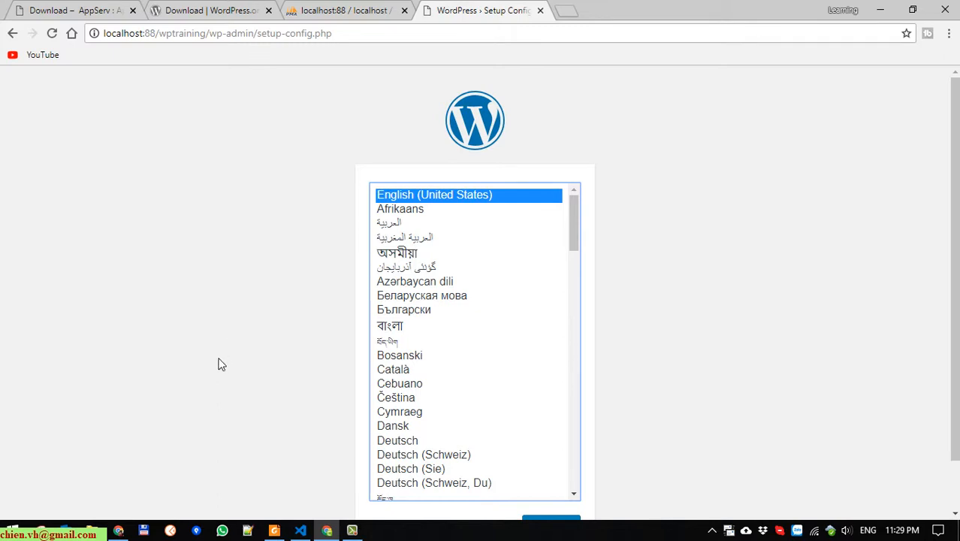
# Continue with English (United States) and move past the WordPress welcome page
pyautogui.scroll(-1, 222, 364)
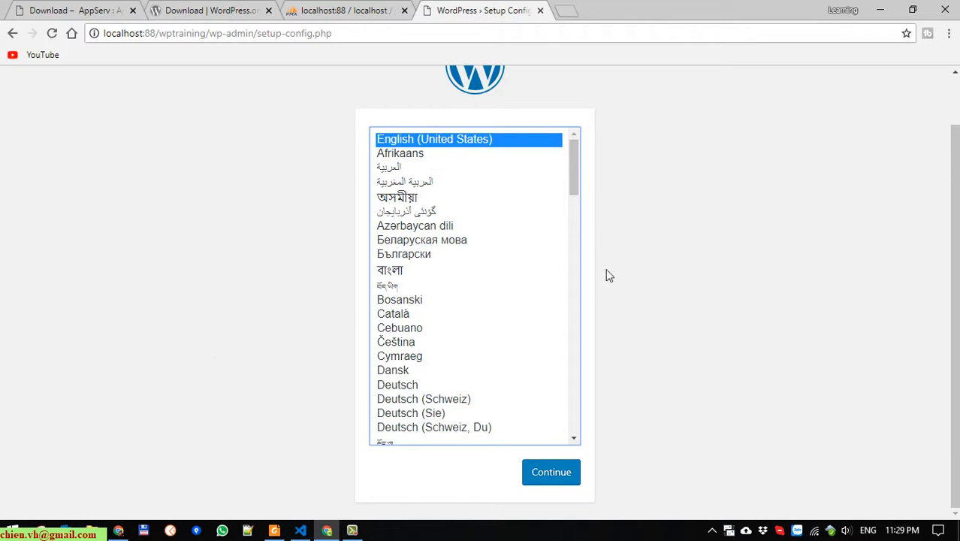
pyautogui.click(552, 474)
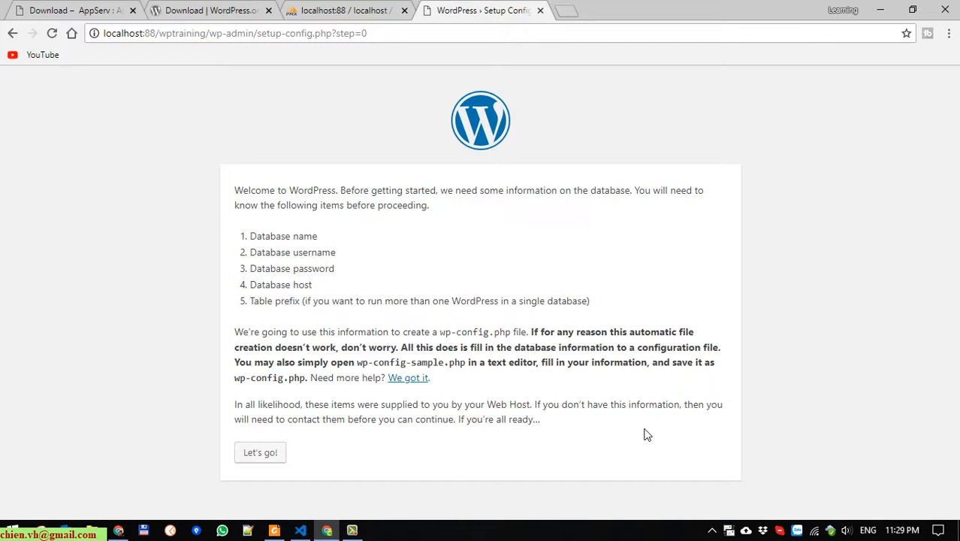
pyautogui.click(270, 456)
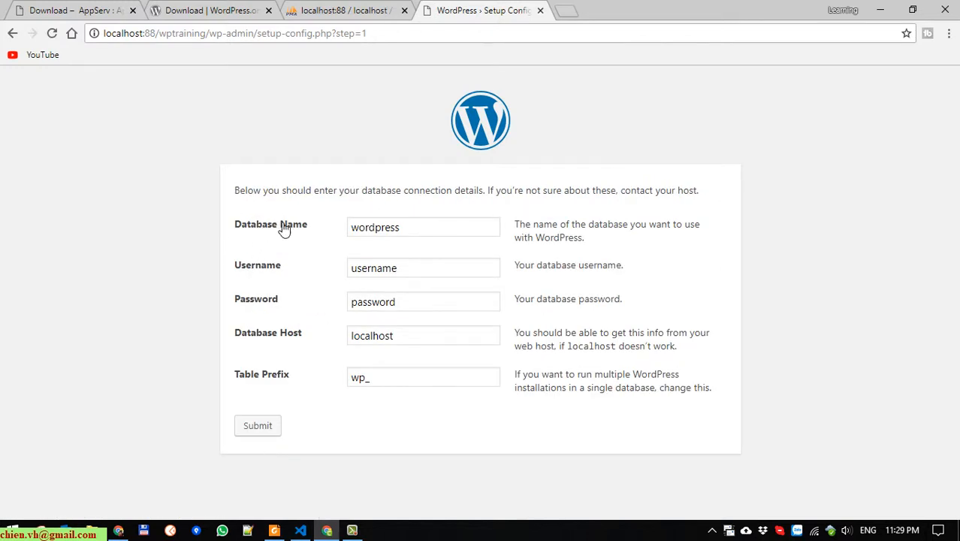
# Copy wptraining_db from phpMyAdmin into the WordPress Database Name field
pyautogui.click(331, 10)
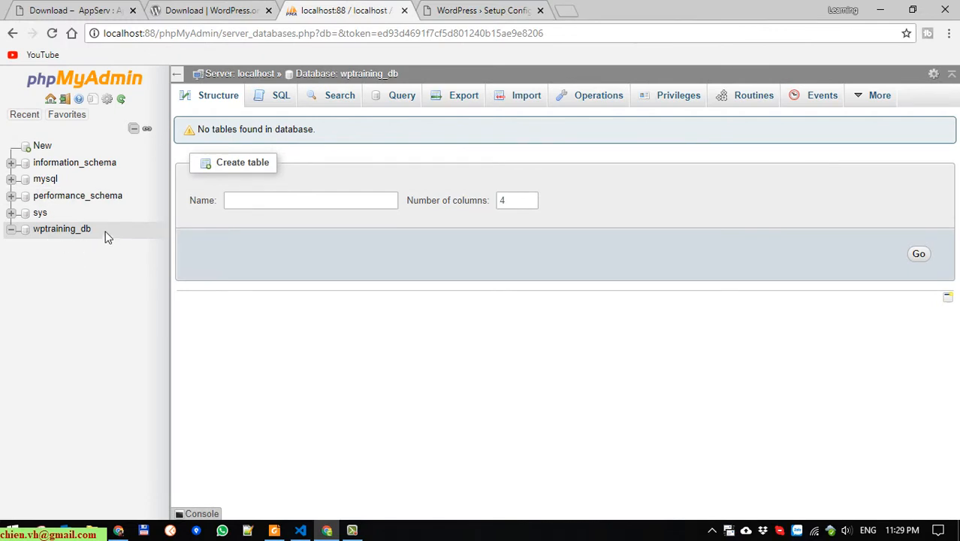
pyautogui.moveTo(96, 231); pyautogui.dragTo(33, 233)
pyautogui.hotkey('ctrl', 'c')
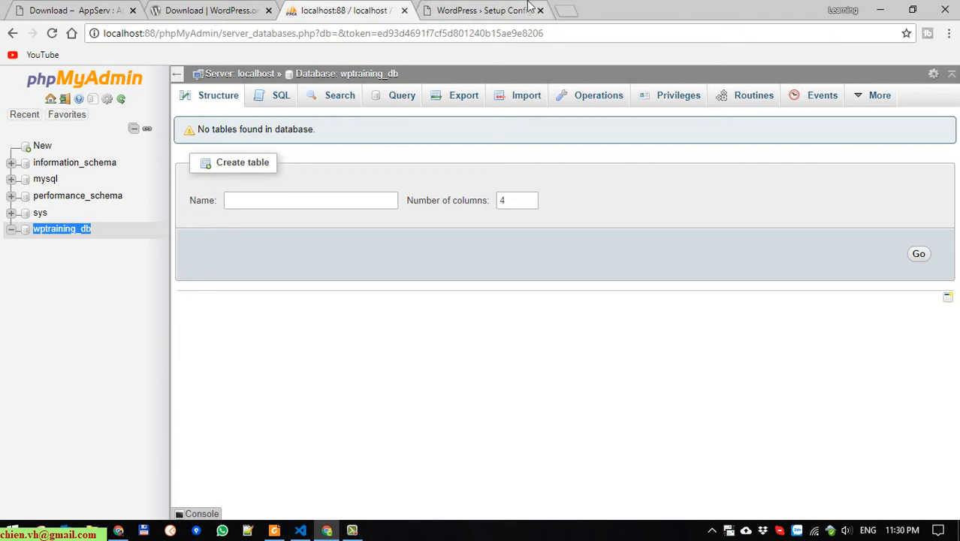
pyautogui.click(496, 10)
pyautogui.doubleClick(445, 234)
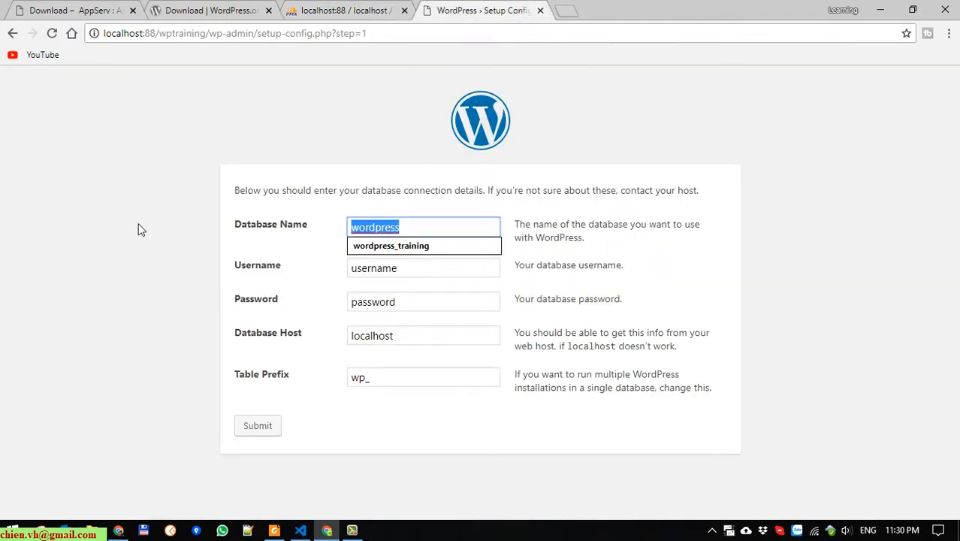
pyautogui.hotkey('ctrl', 'v')
pyautogui.click(102, 335)
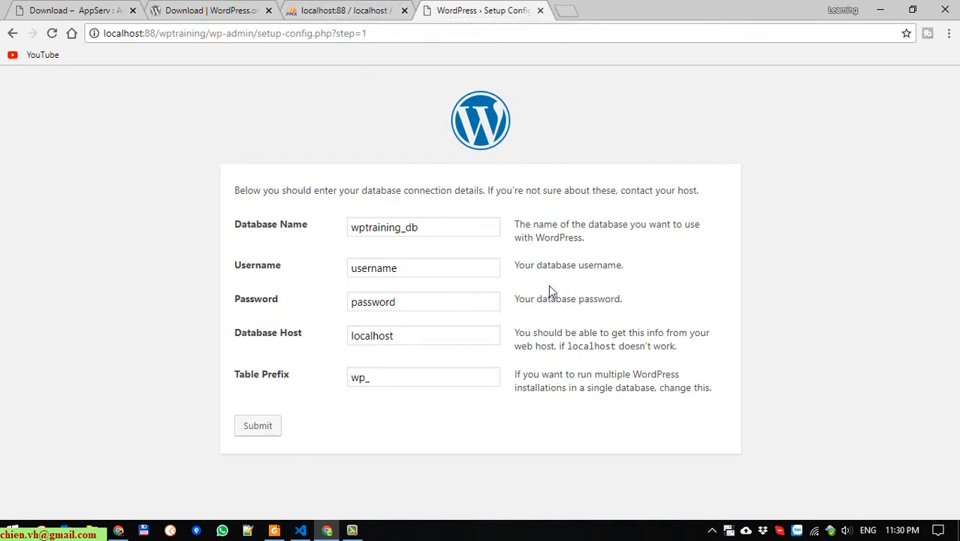
# Enter root as username with the database password, keep localhost and wp_, and submit
pyautogui.doubleClick(463, 270)
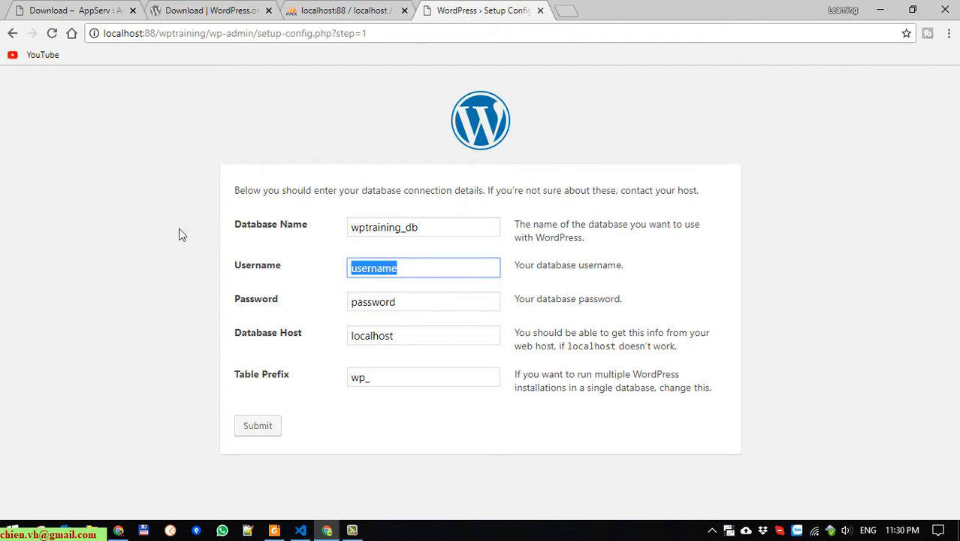
pyautogui.write('root')
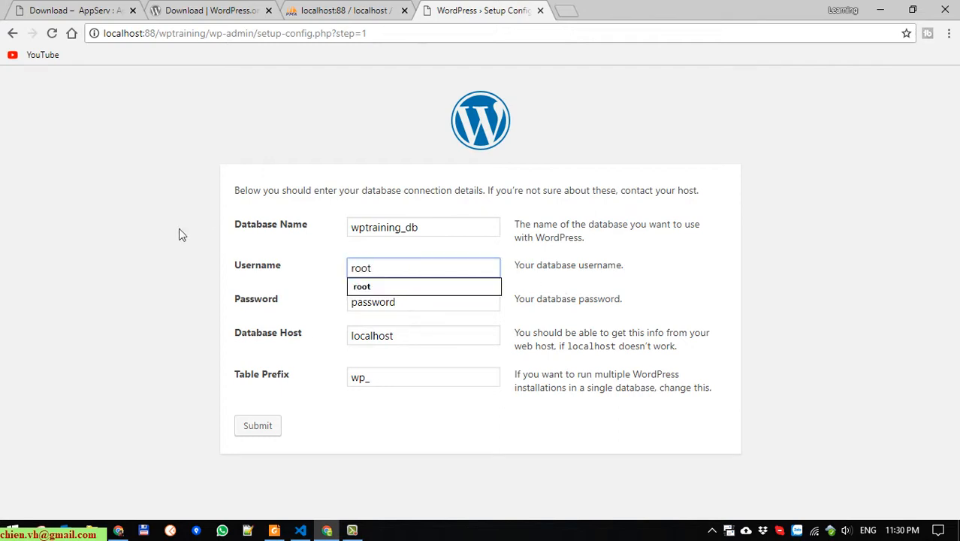
pyautogui.click(106, 263)
pyautogui.doubleClick(462, 303)
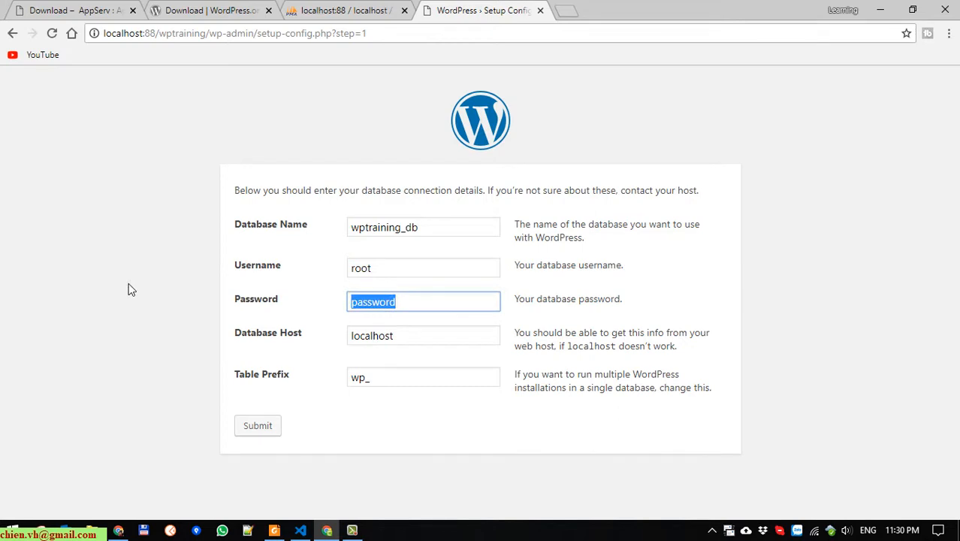
pyautogui.write('123456')
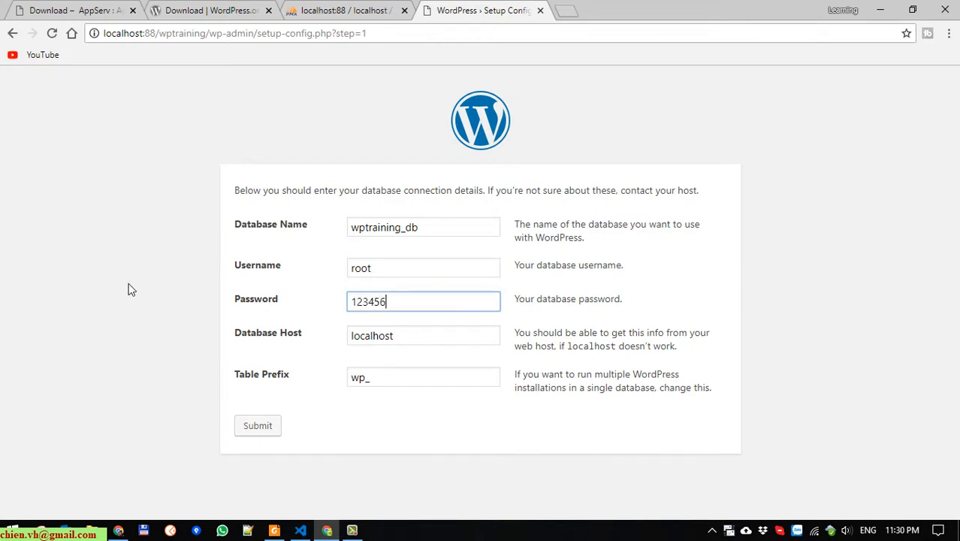
pyautogui.write('789')
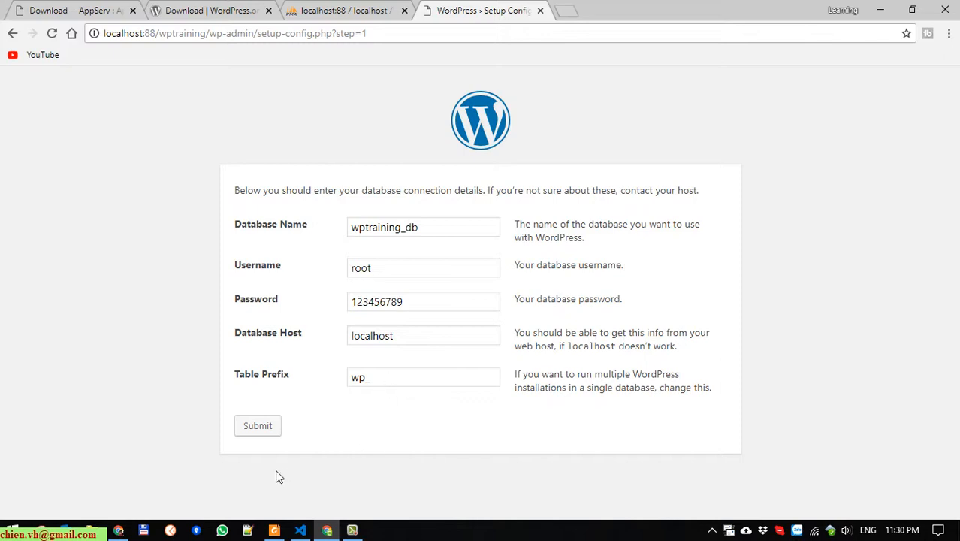
pyautogui.click(259, 426)
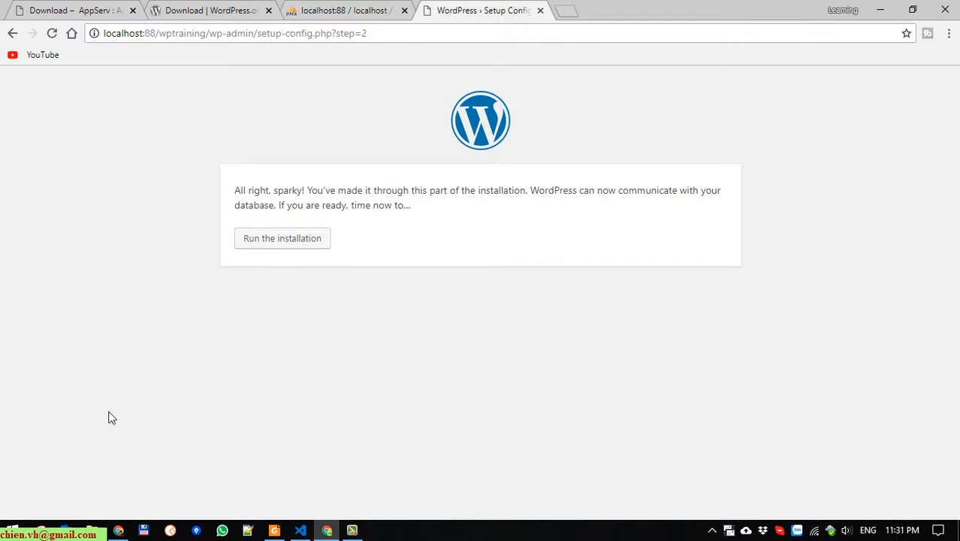
# Run the installation and enter a 'Wordpress Training' site title with the user's name
pyautogui.click(317, 244)
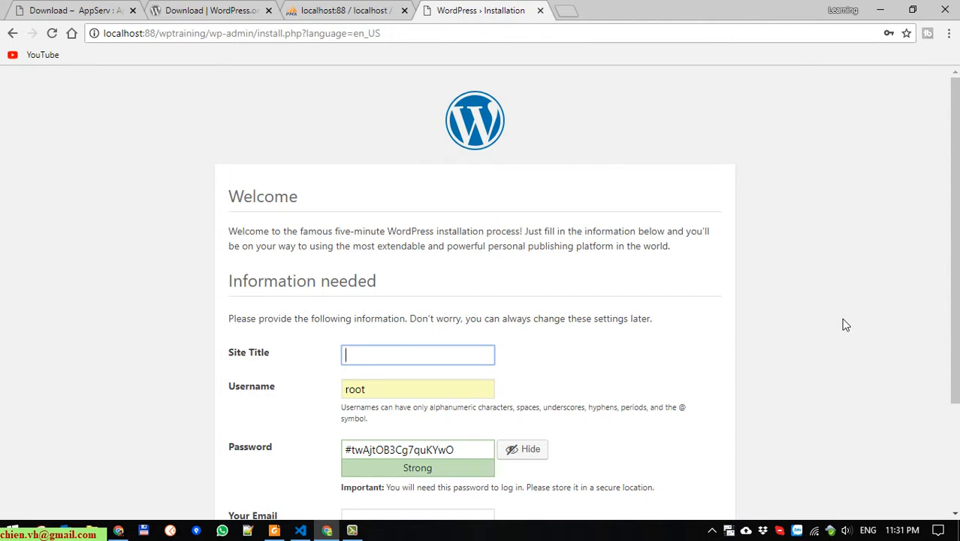
pyautogui.scroll(-1, 846, 325)
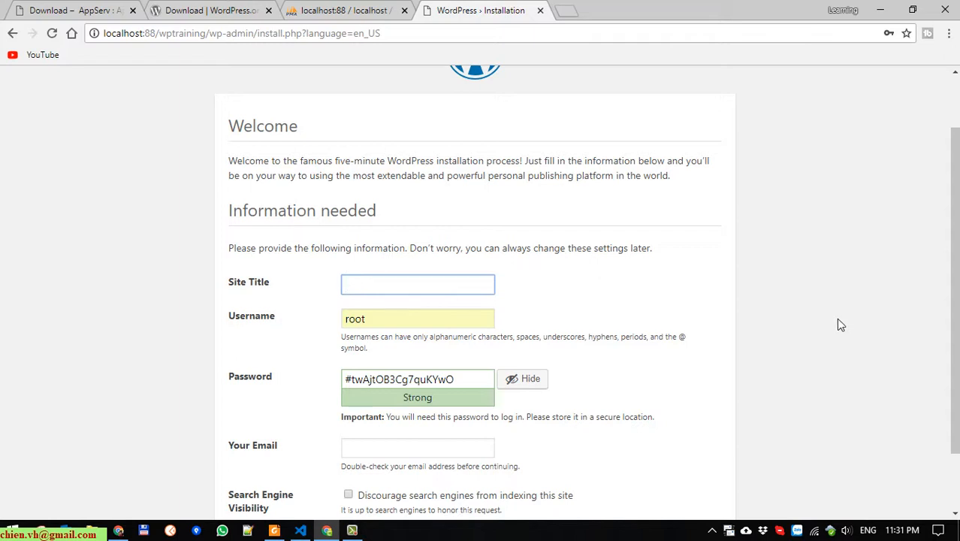
pyautogui.scroll(-1, 841, 324)
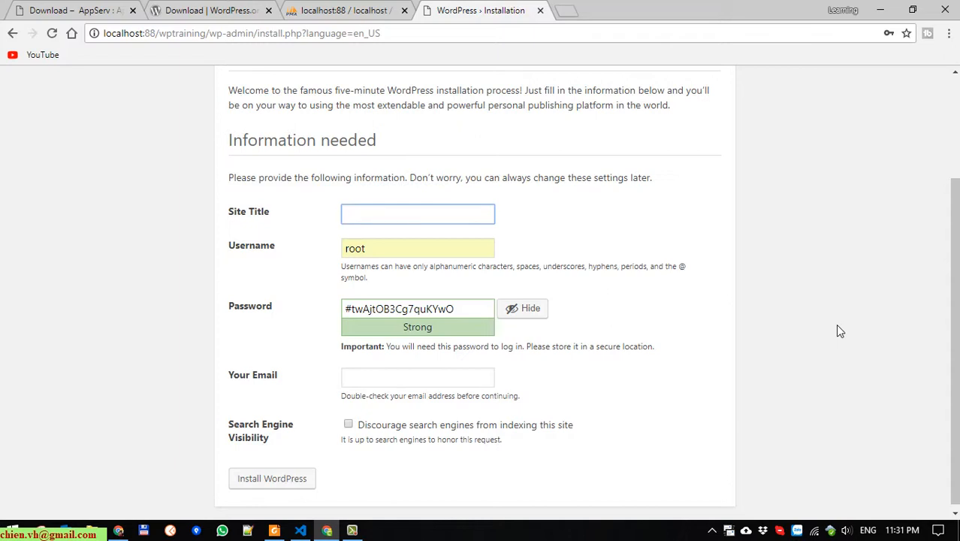
pyautogui.write('Wordpress Train')
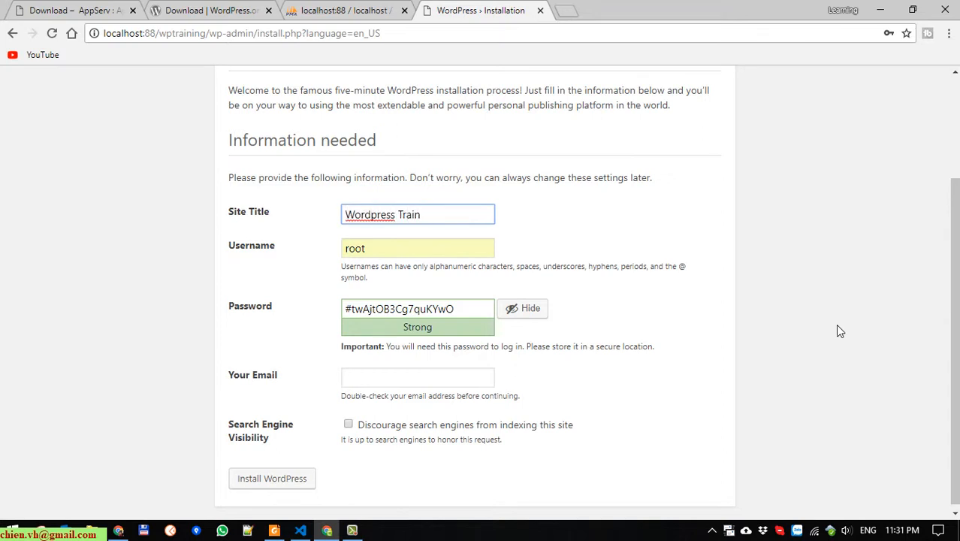
pyautogui.write('ing - Chien')
pyautogui.press('Tab')
pyautogui.click(297, 239)
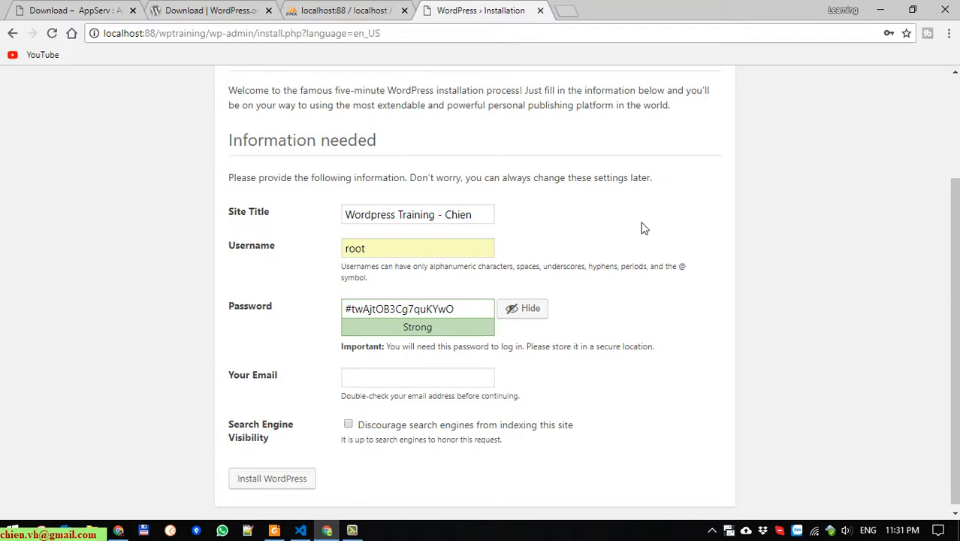
# Replace the admin username with the user's own, and swap the generated password for a simpler one
pyautogui.doubleClick(401, 254)
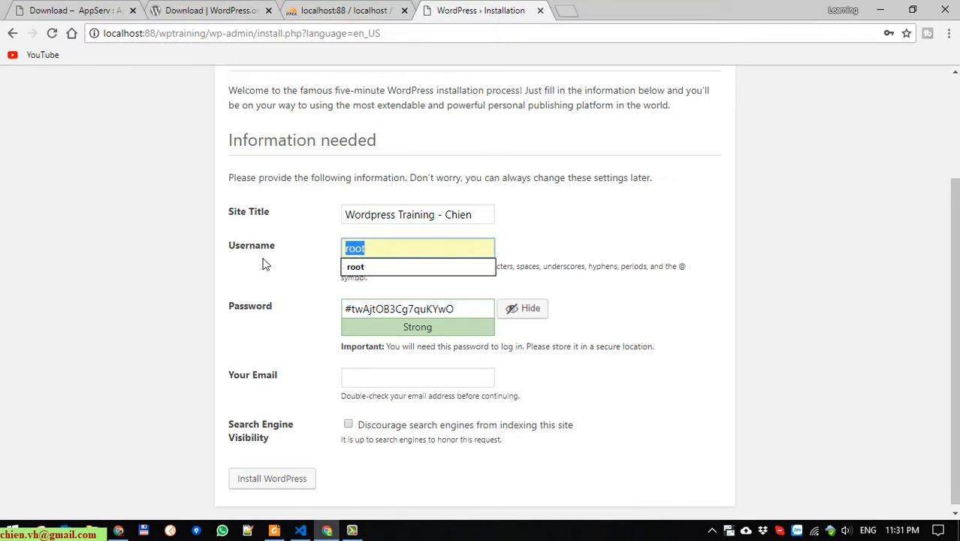
pyautogui.press('BackSpace')
pyautogui.write('chienvh')
pyautogui.press('Tab')
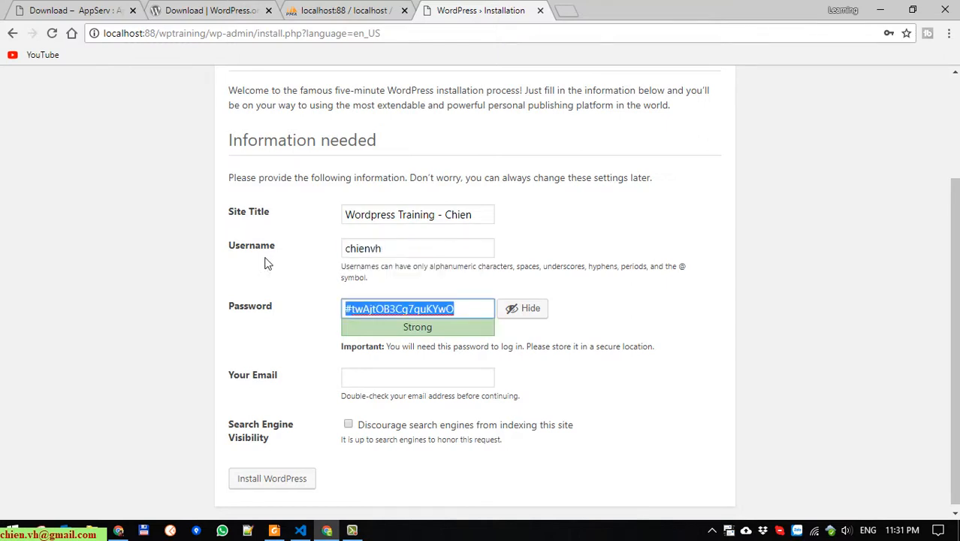
pyautogui.click(534, 315)
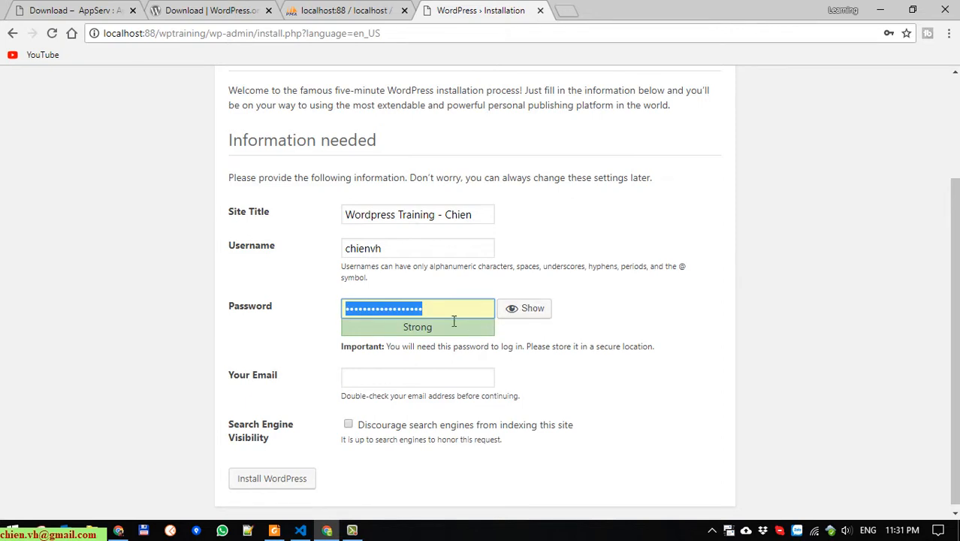
pyautogui.press('BackSpace')
pyautogui.write('123')
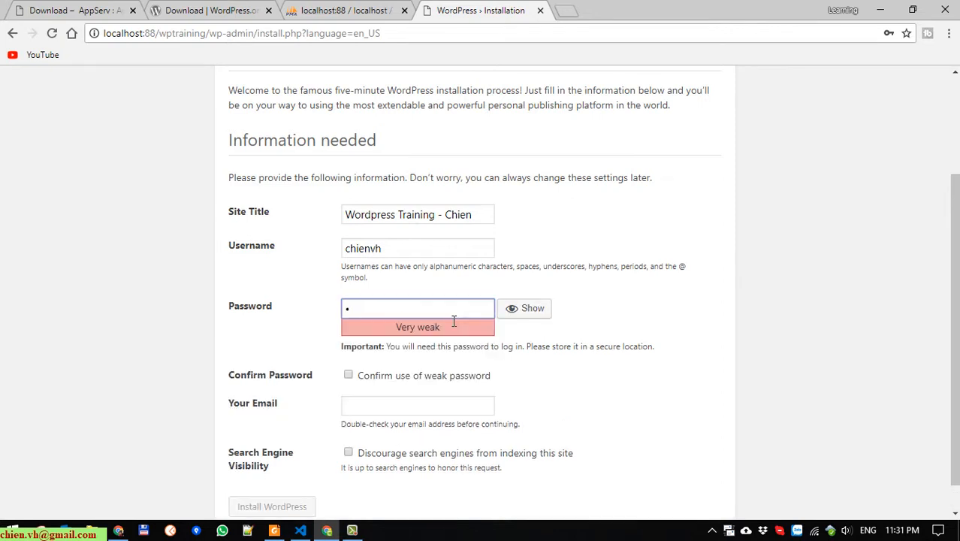
pyautogui.write('456789')
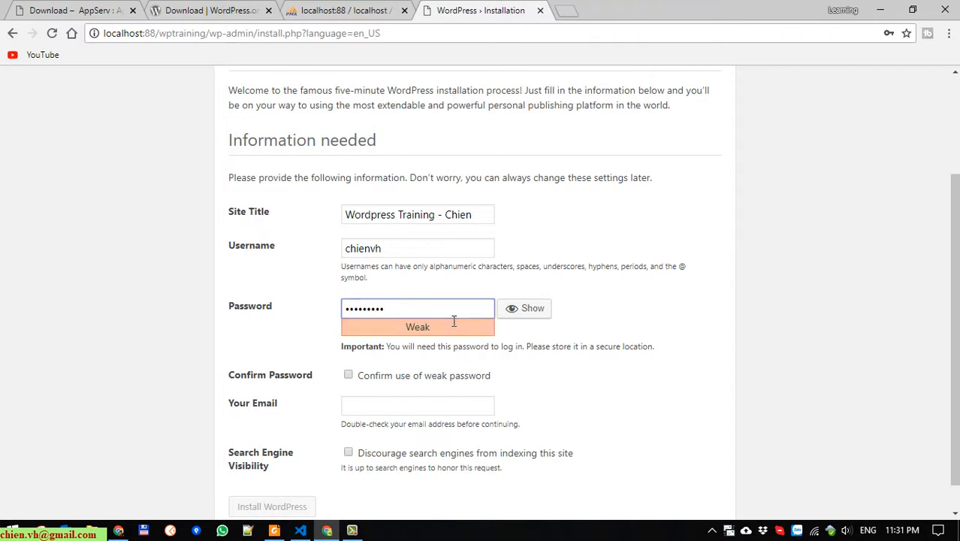
pyautogui.scroll(-1, 605, 374)
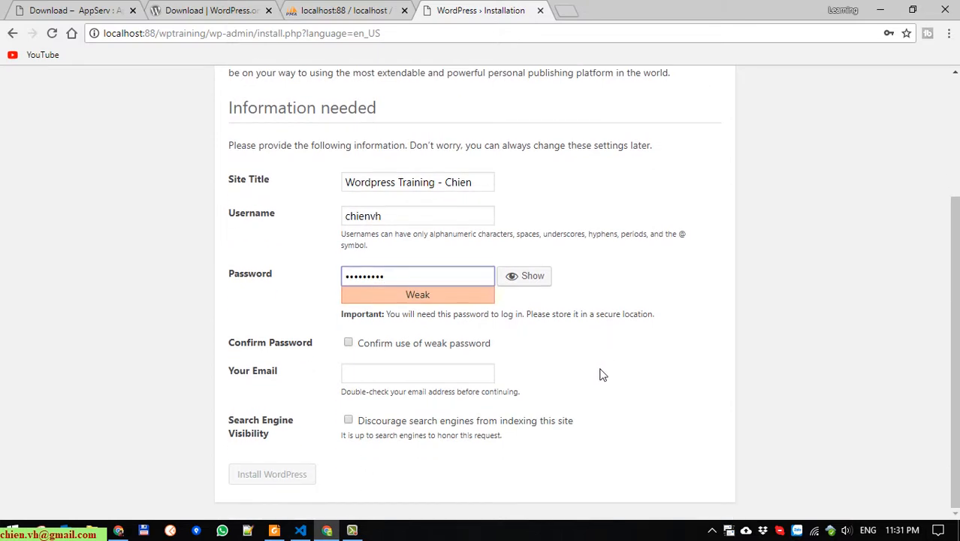
# Fill the admin e-mail from the saved suggestion and confirm use of a weak password
pyautogui.click(388, 377)
pyautogui.click(388, 391)
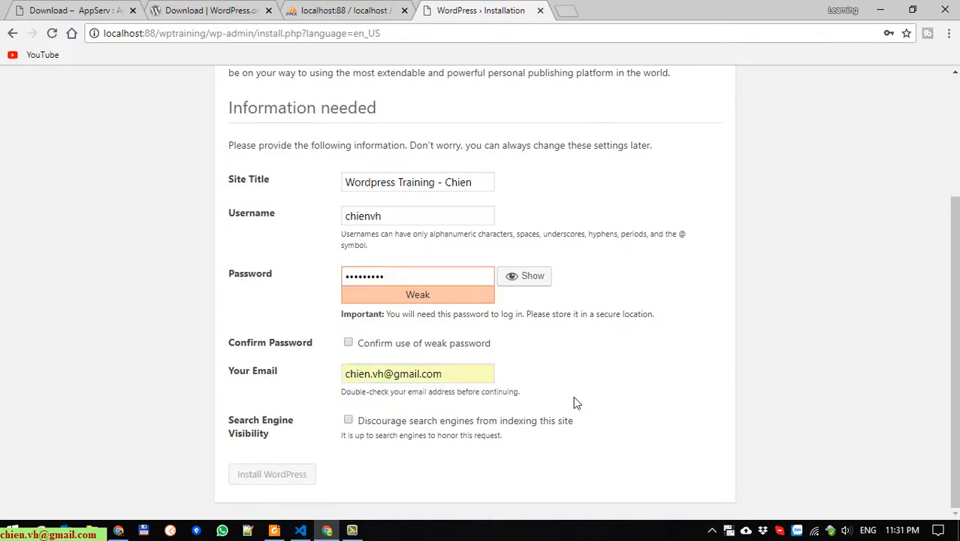
pyautogui.click(348, 344)
# Replace the password with a longer Medium-rated one and start the WordPress installation
pyautogui.moveTo(461, 283); pyautogui.dragTo(52, 236)
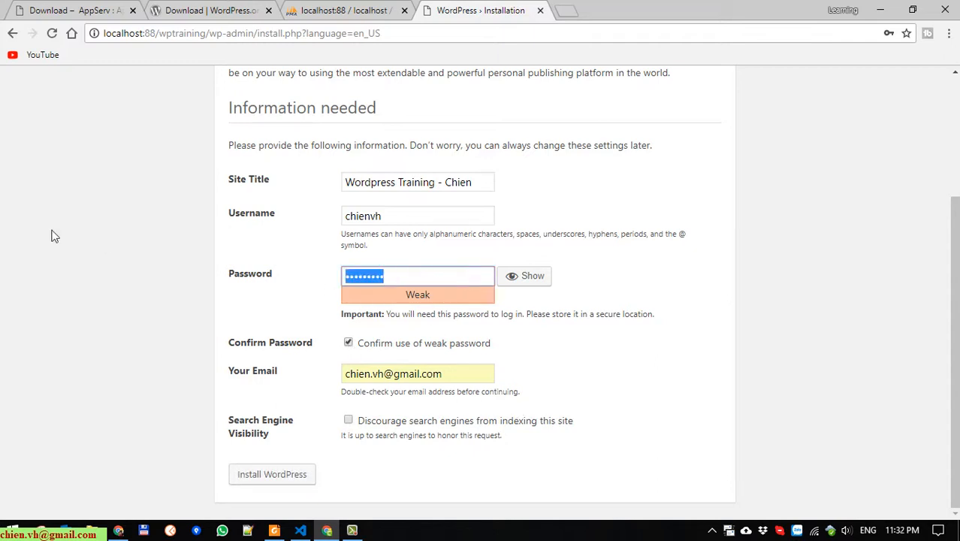
pyautogui.press('BackSpace')
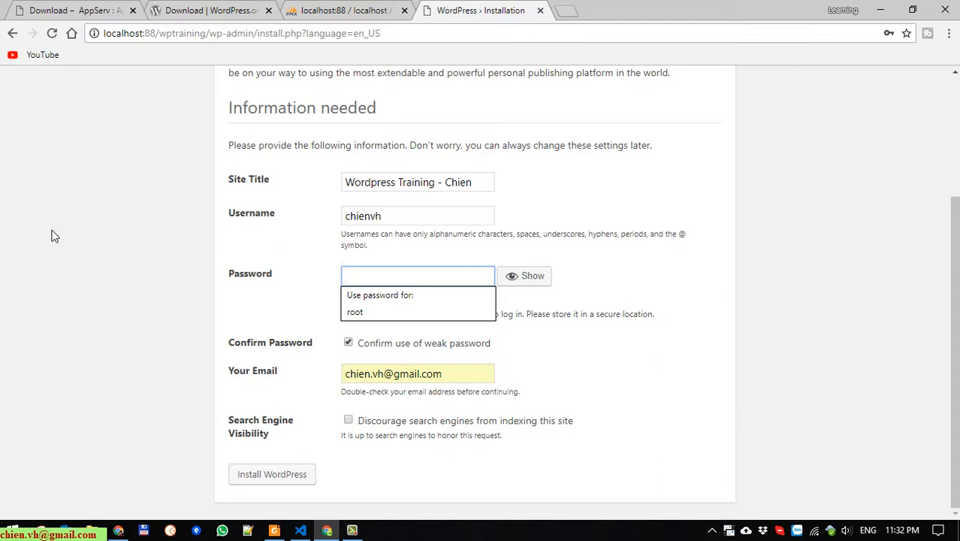
pyautogui.write('123')
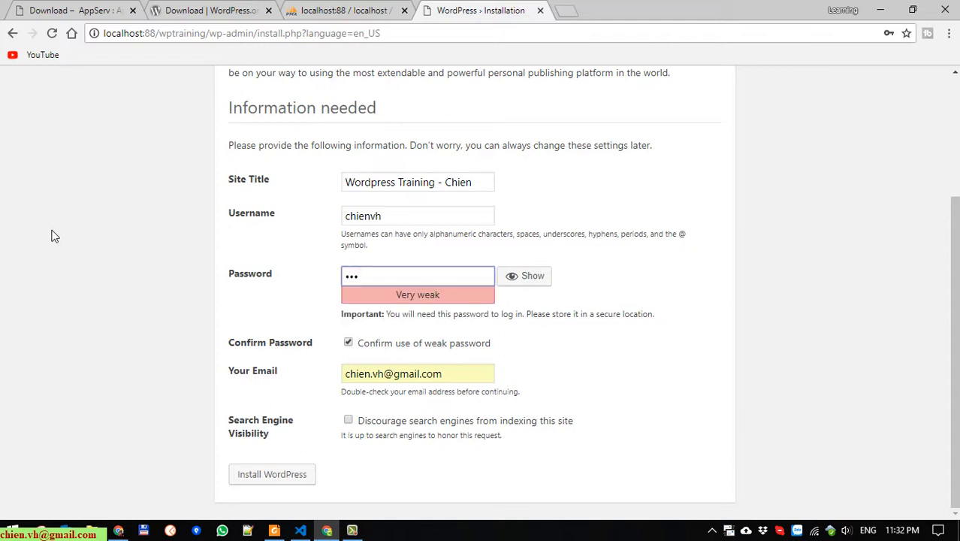
pyautogui.write('4567890')
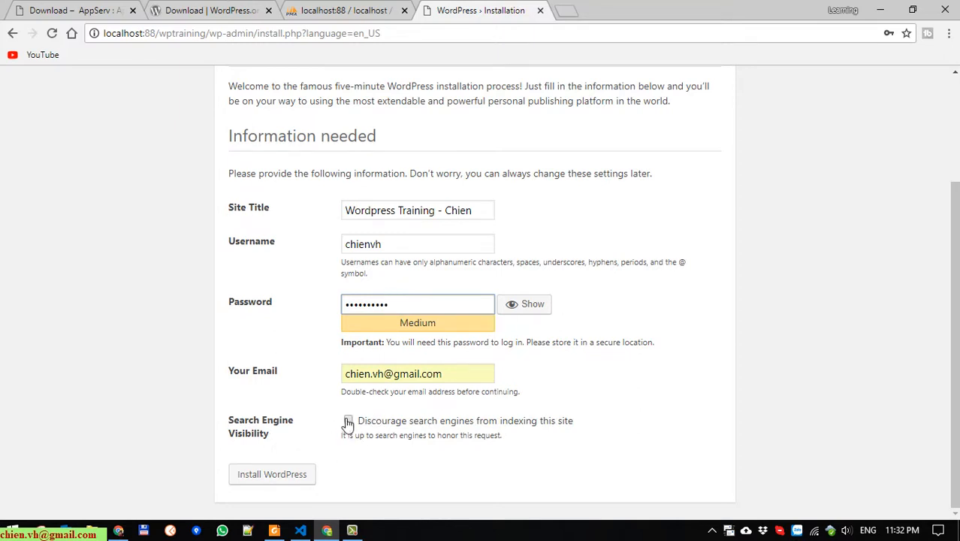
pyautogui.click(291, 481)
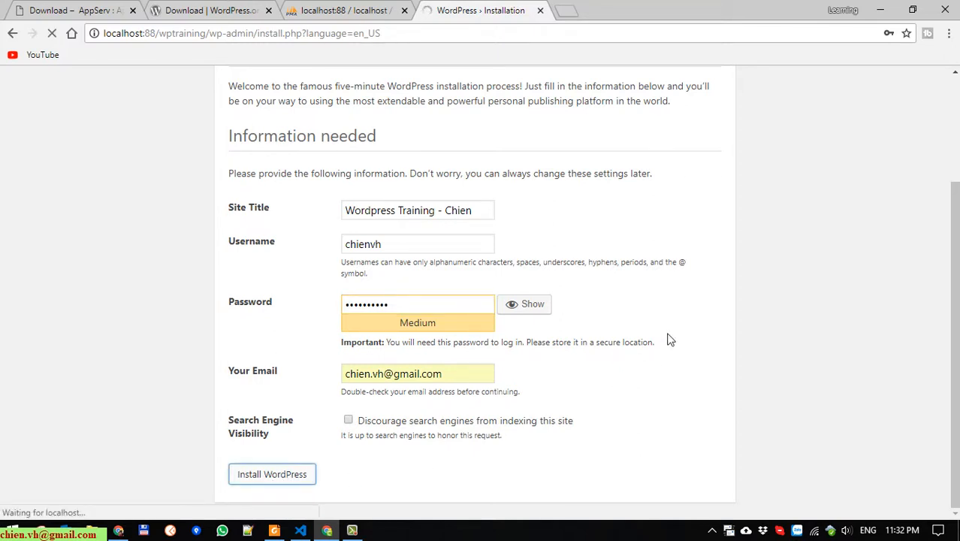
# Save the new login in Chrome and go to the new site's login page
pyautogui.scroll(3, 671, 340)
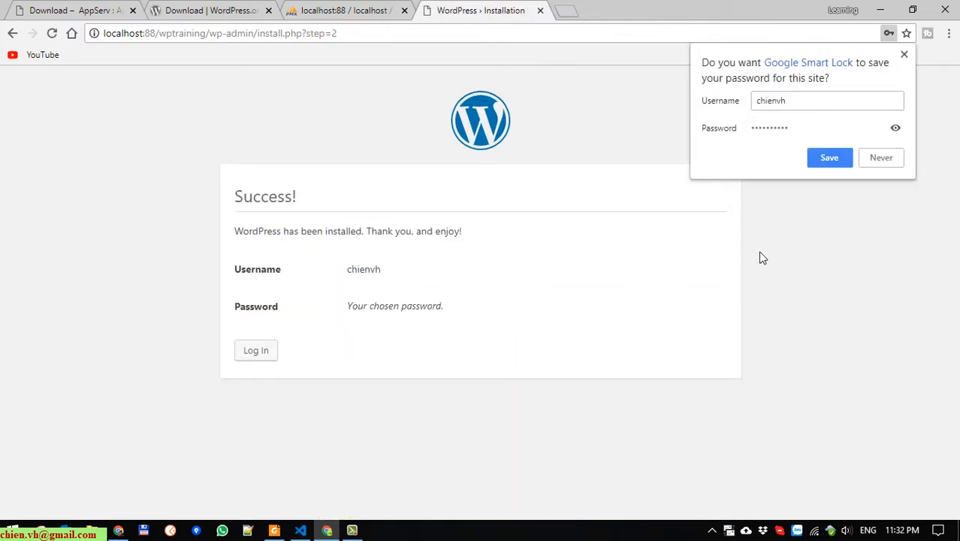
pyautogui.click(831, 159)
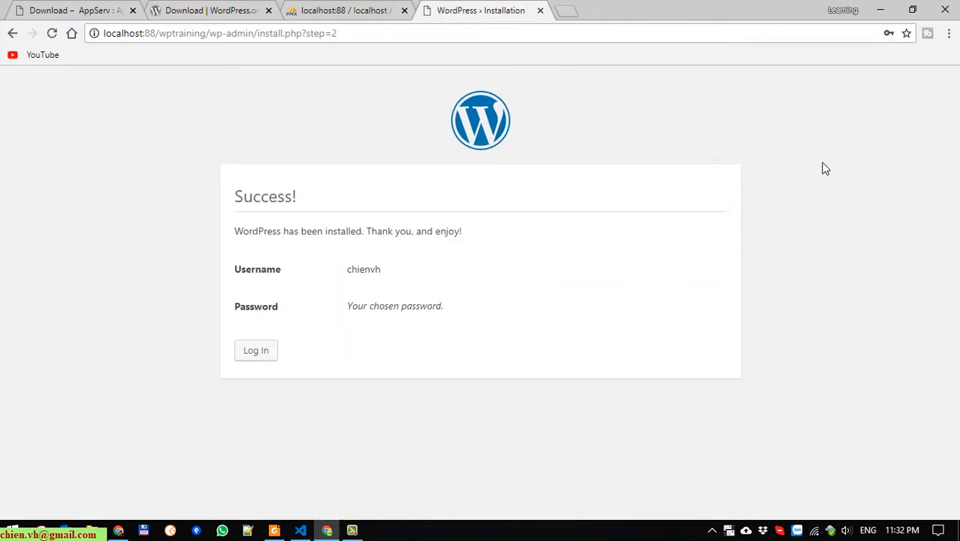
pyautogui.click(261, 353)
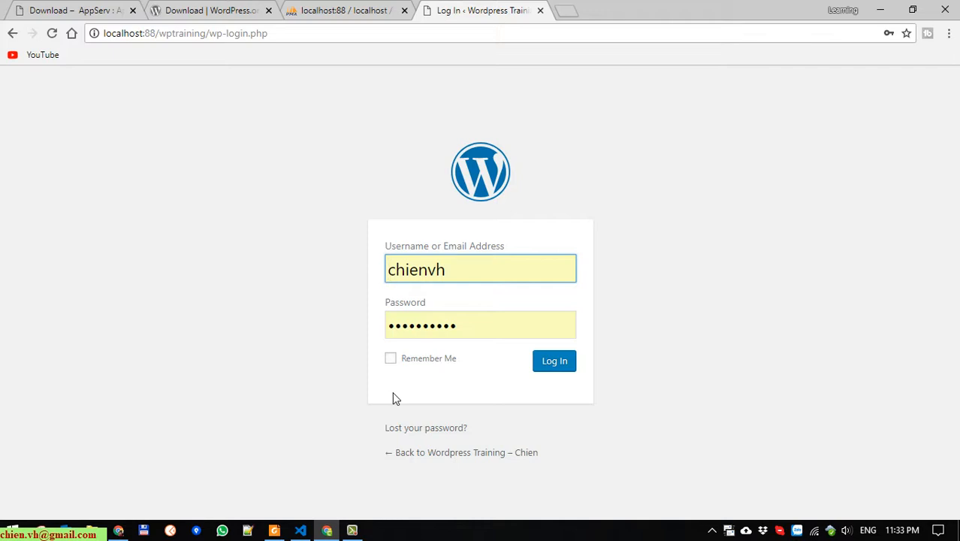
# Tick Remember Me and re-enter the admin password
pyautogui.click(392, 360)
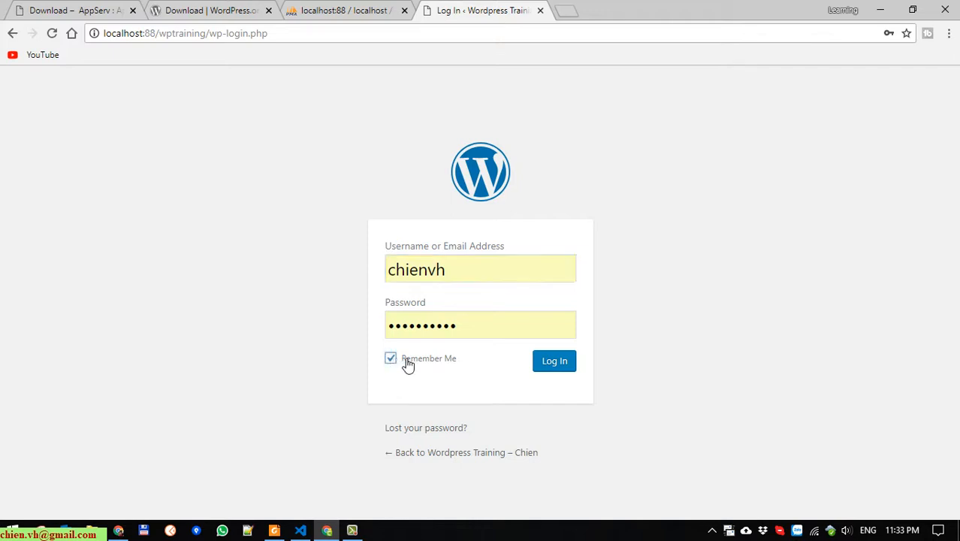
pyautogui.hotkey('shift', 'Tab')
pyautogui.press('BackSpace')
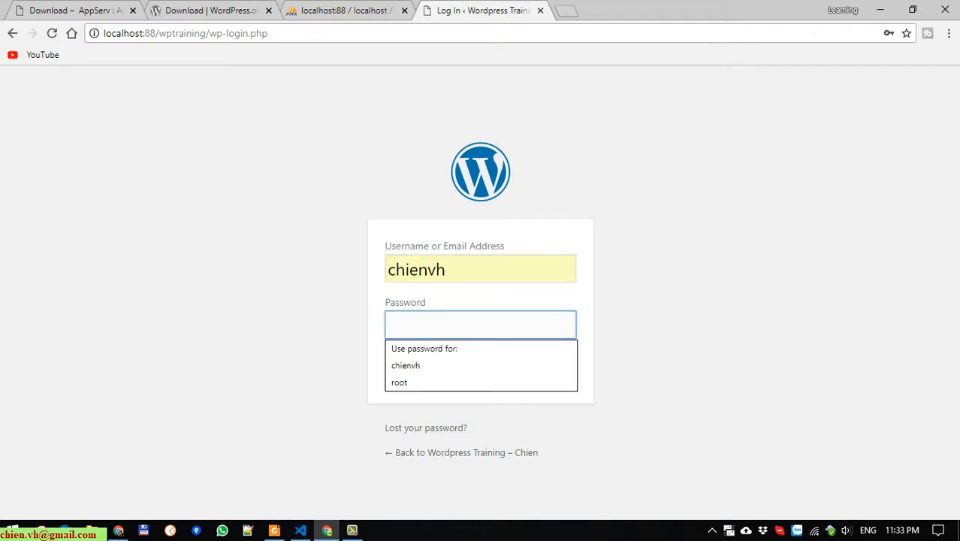
pyautogui.write('•••••')
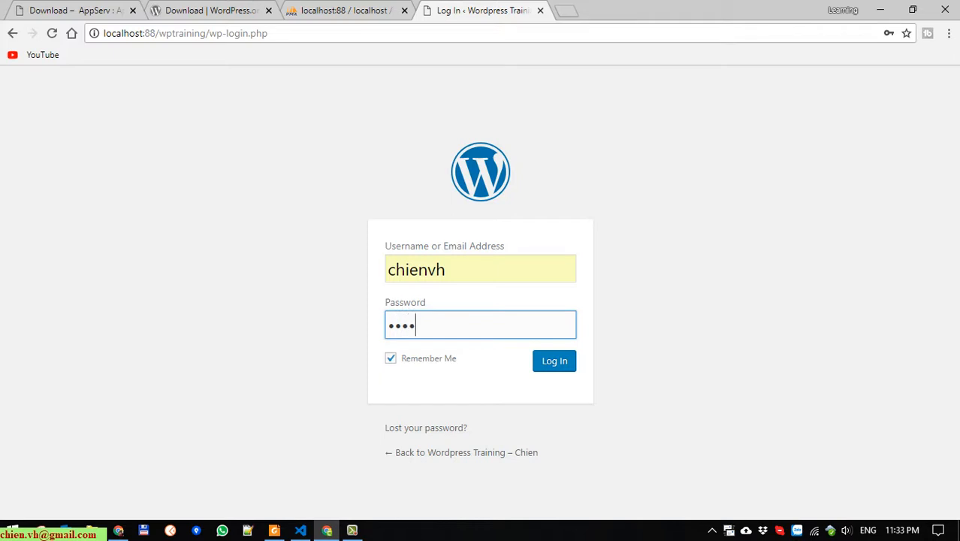
pyautogui.write('•••••')
# Log in to the wptraining Dashboard, look it over, then return to the Day 1 notes in VS Code
pyautogui.click(568, 364)
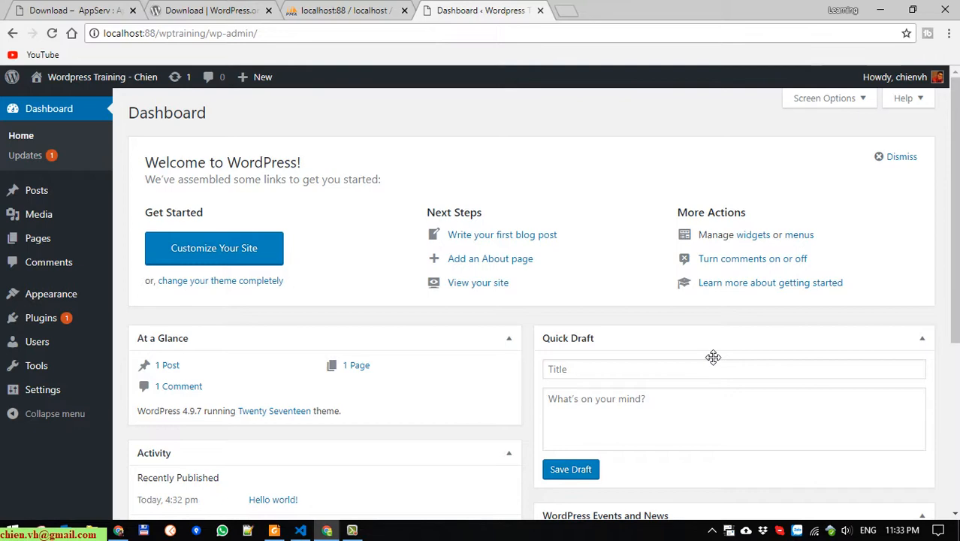
pyautogui.moveTo(214, 123); pyautogui.dragTo(137, 128)
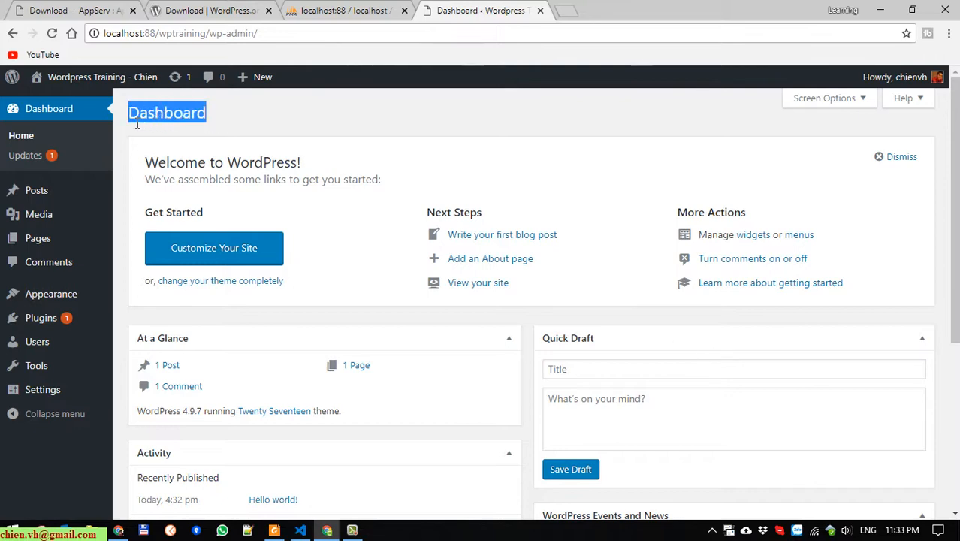
pyautogui.click(247, 117)
pyautogui.scroll(-4, 509, 239)
pyautogui.scroll(4, 508, 251)
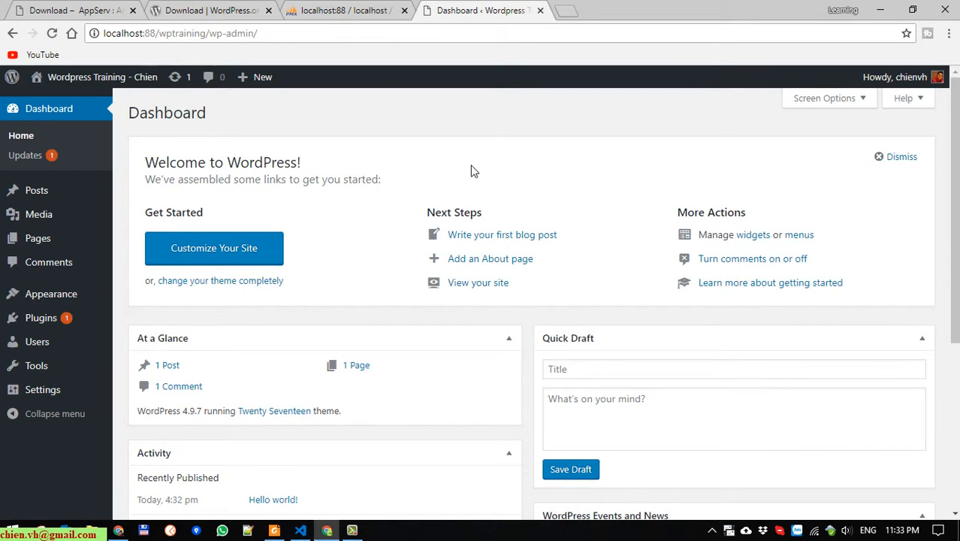
pyautogui.click(300, 530)
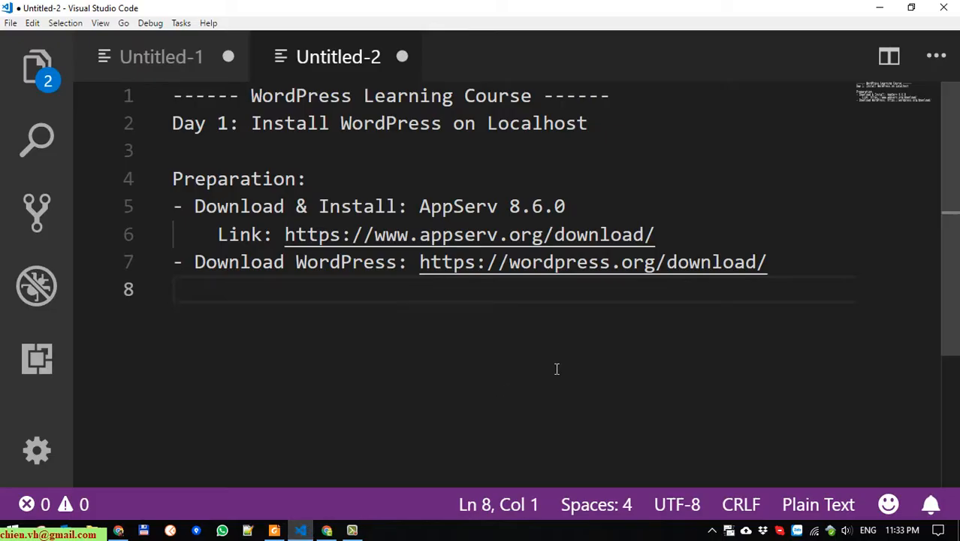